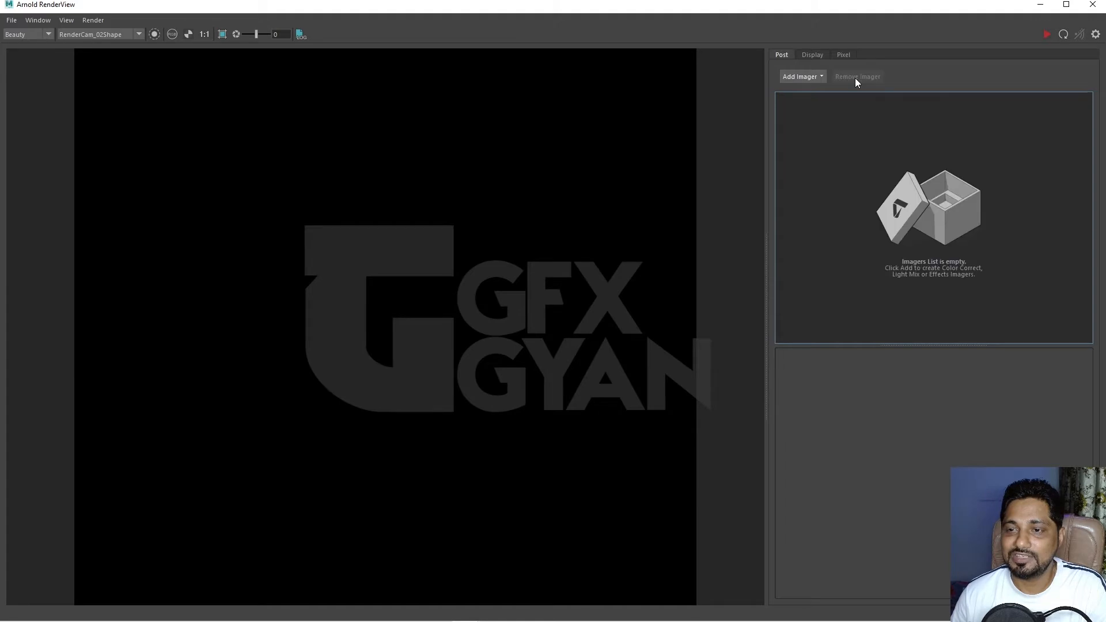
Step: Set the Arnold RenderView camera to RenderCamShape and look through RenderCam in the perspective viewport
click(75, 34)
click(89, 44)
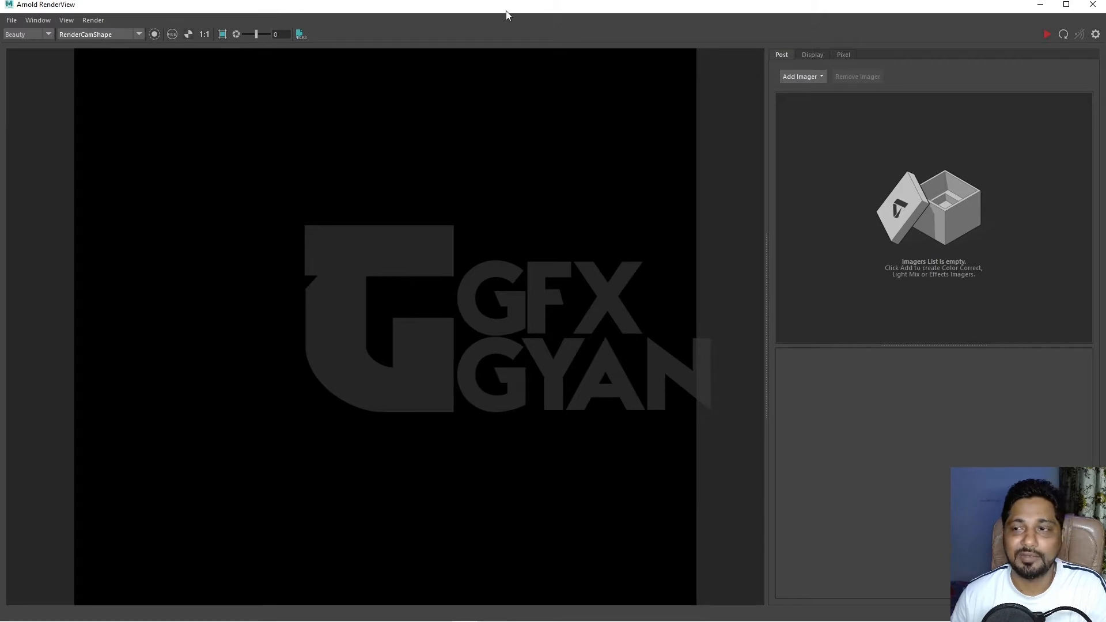
drag(983, 12, 588, 395)
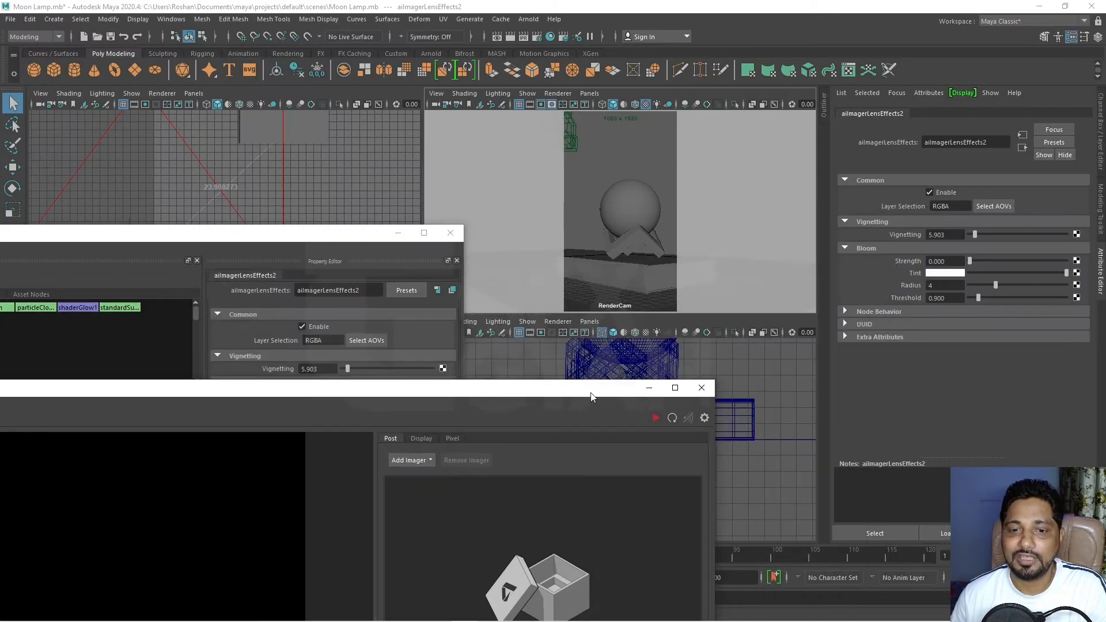
click(436, 93)
mouse_move(620, 106)
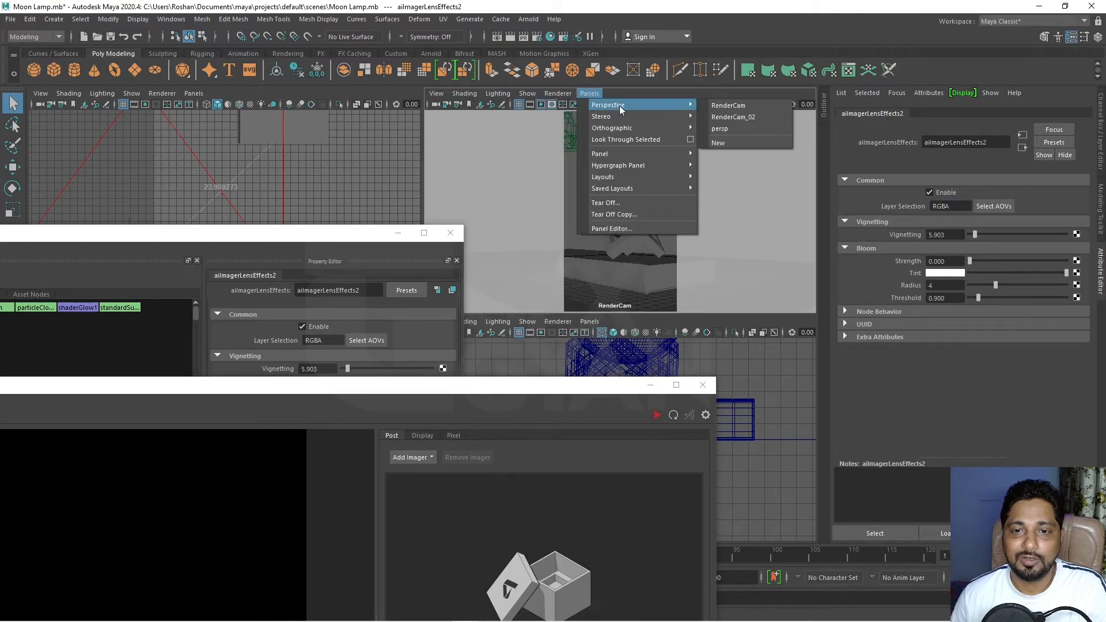
click(727, 105)
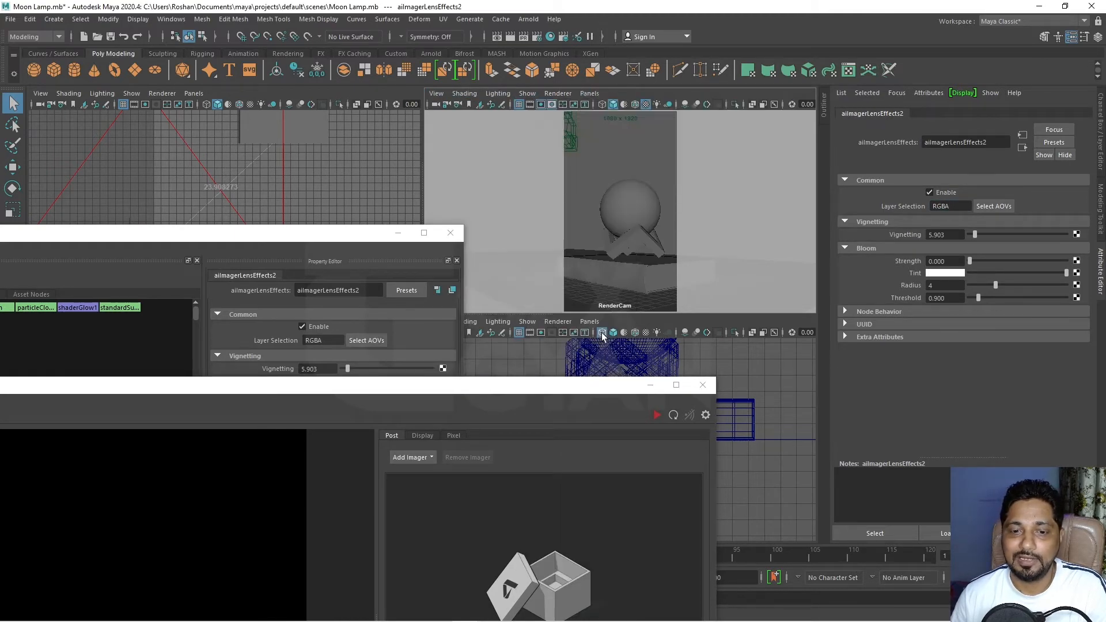
double_click(550, 387)
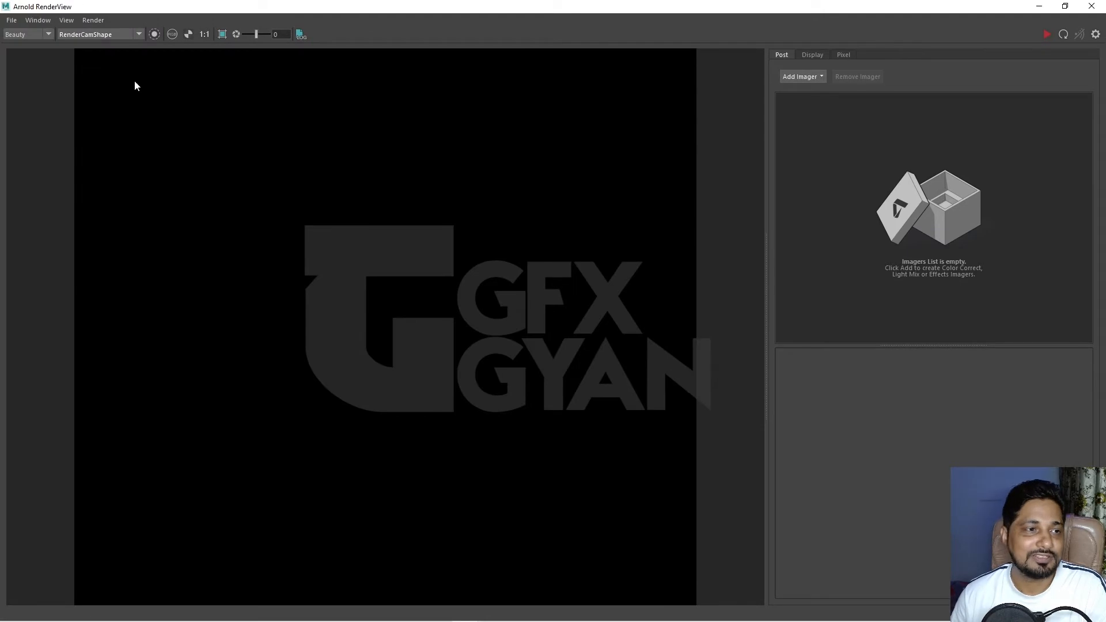
Step: Render the scene from RenderCam, inspect the ambient occlusion on the lamp and book, and stop the render
click(1046, 34)
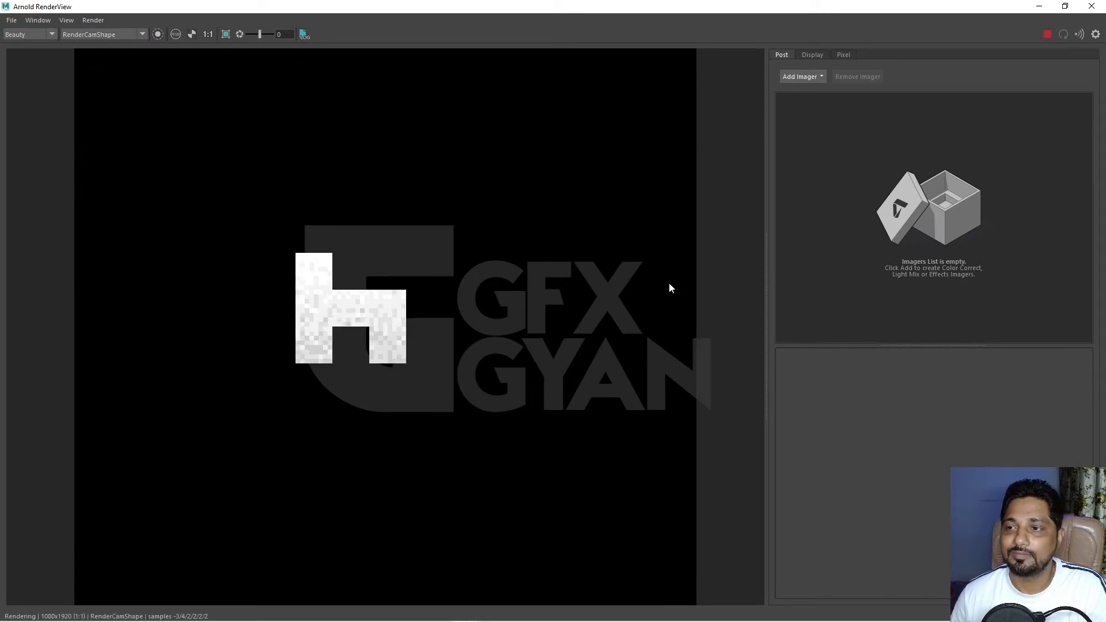
scroll(514, 387, down, 5)
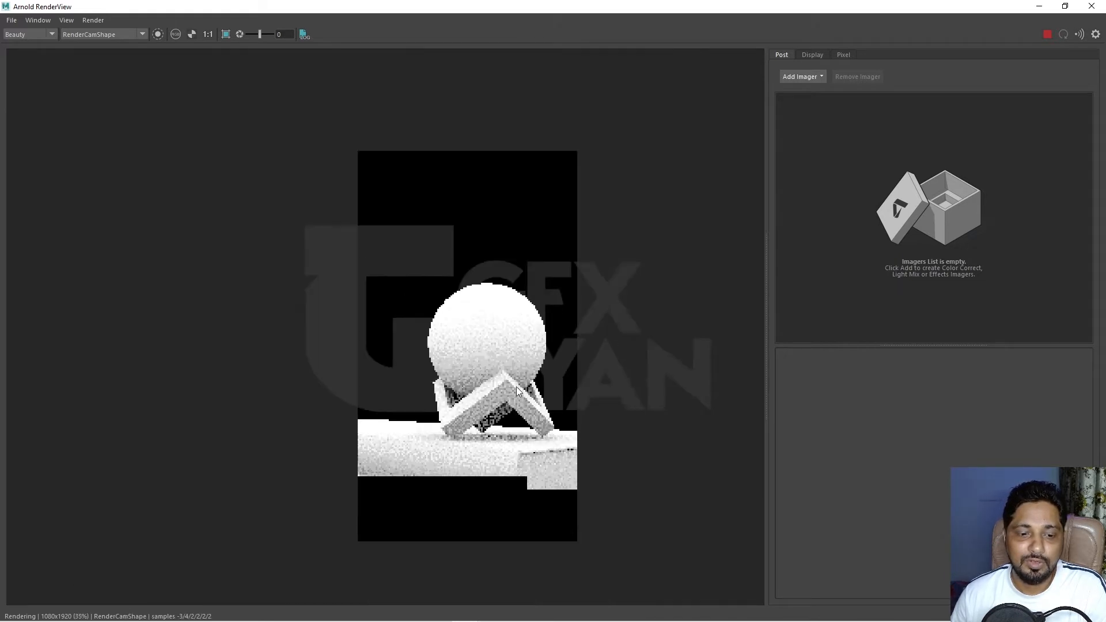
middle_drag(543, 441, 475, 374)
scroll(455, 288, up, 2)
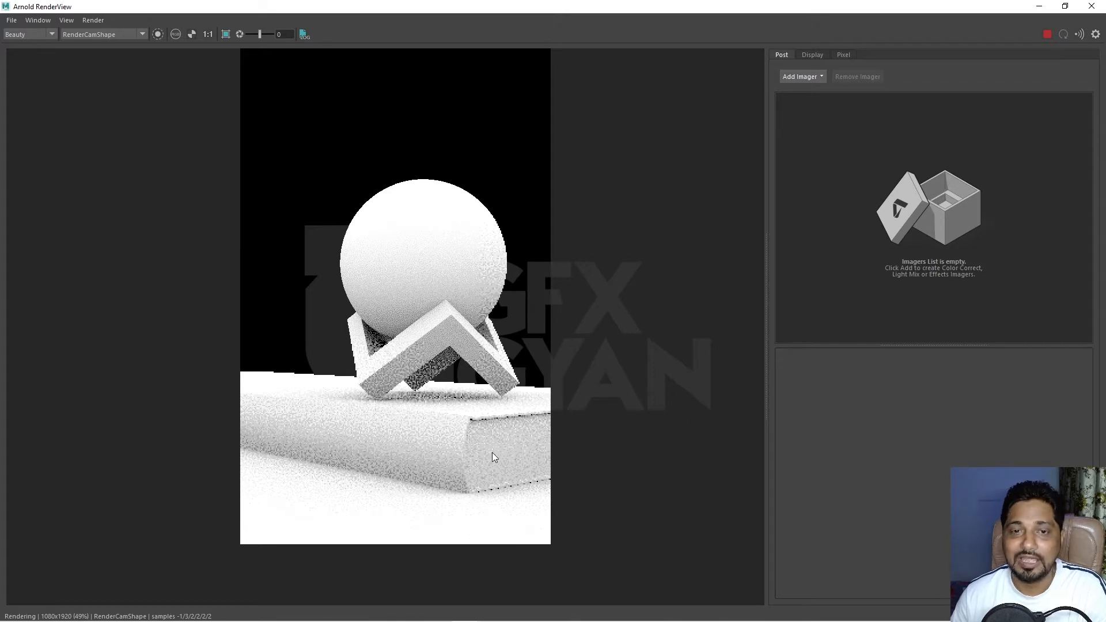
click(1047, 34)
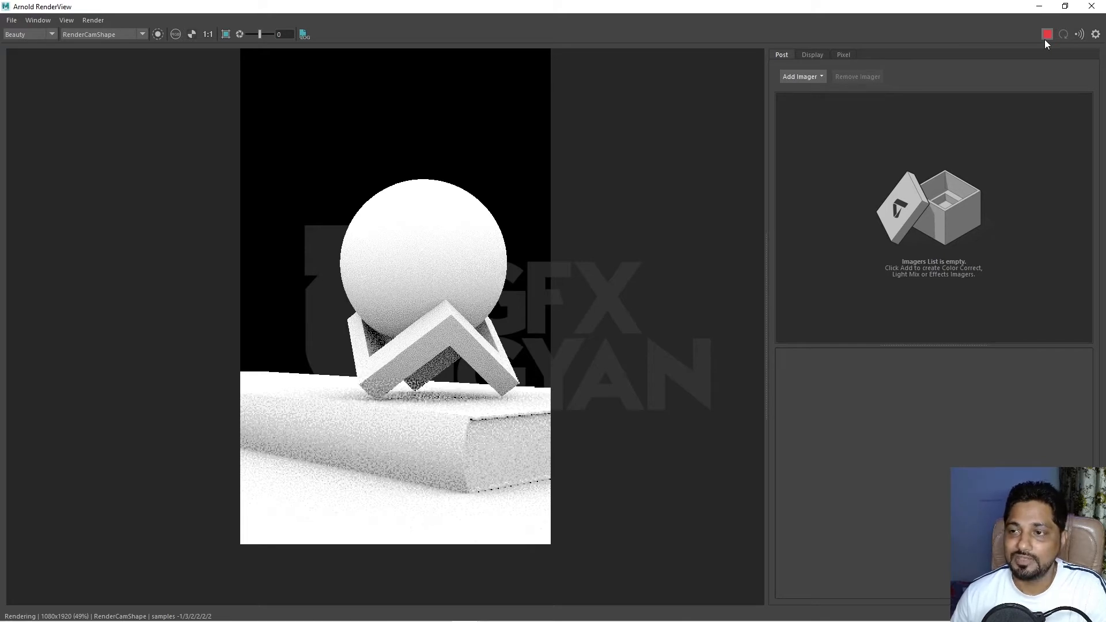
click(1039, 7)
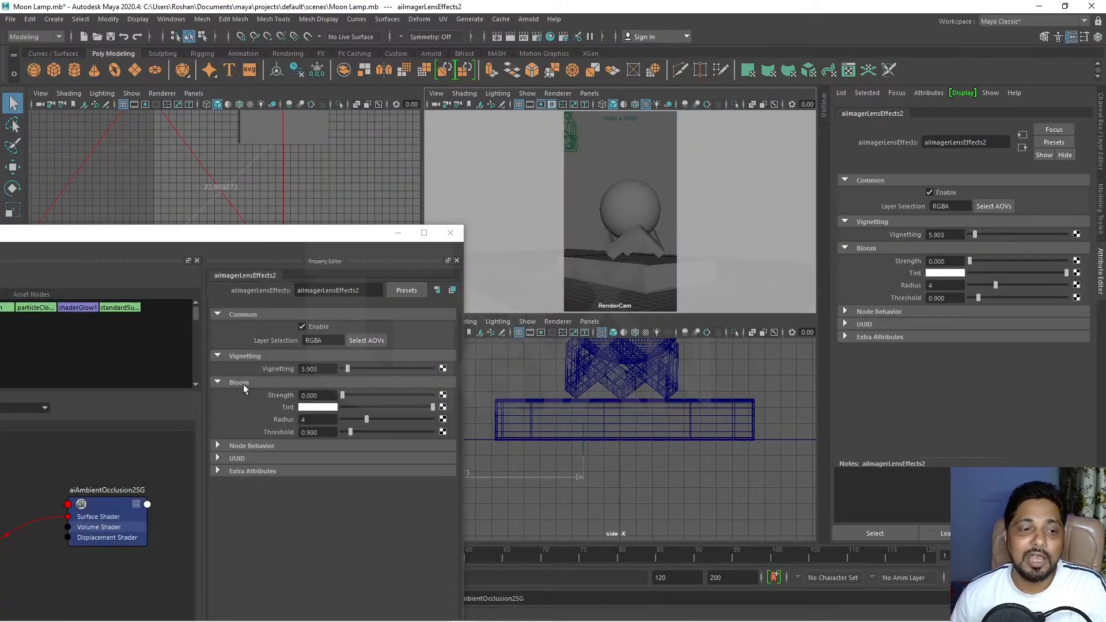
Step: Create an aiWireframe shader in the Hypershade graph
drag(202, 240, 646, 109)
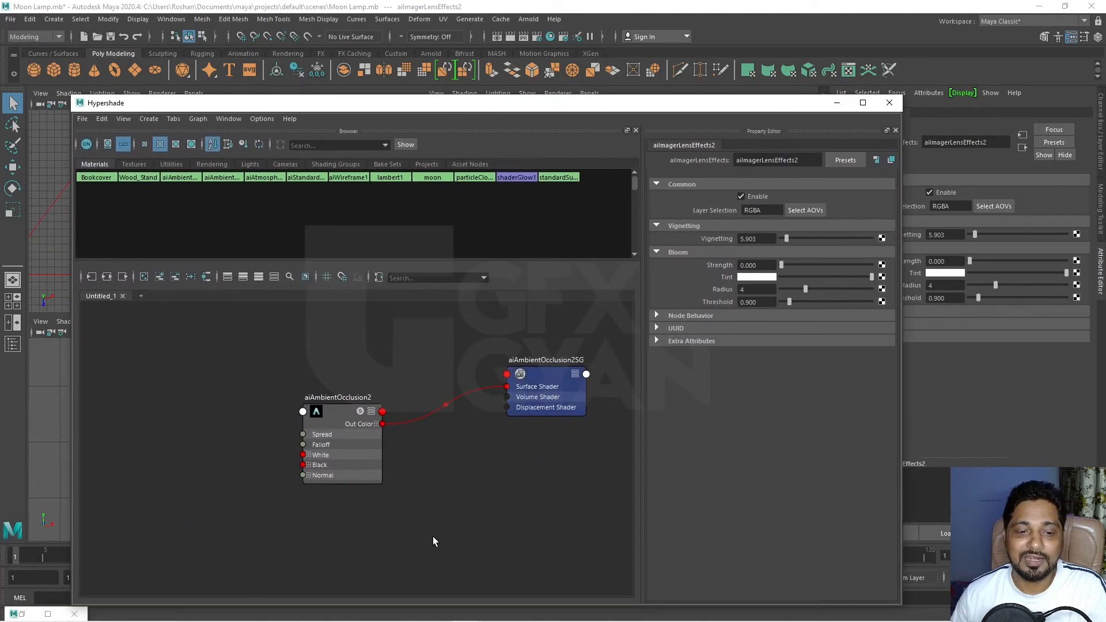
key(Tab)
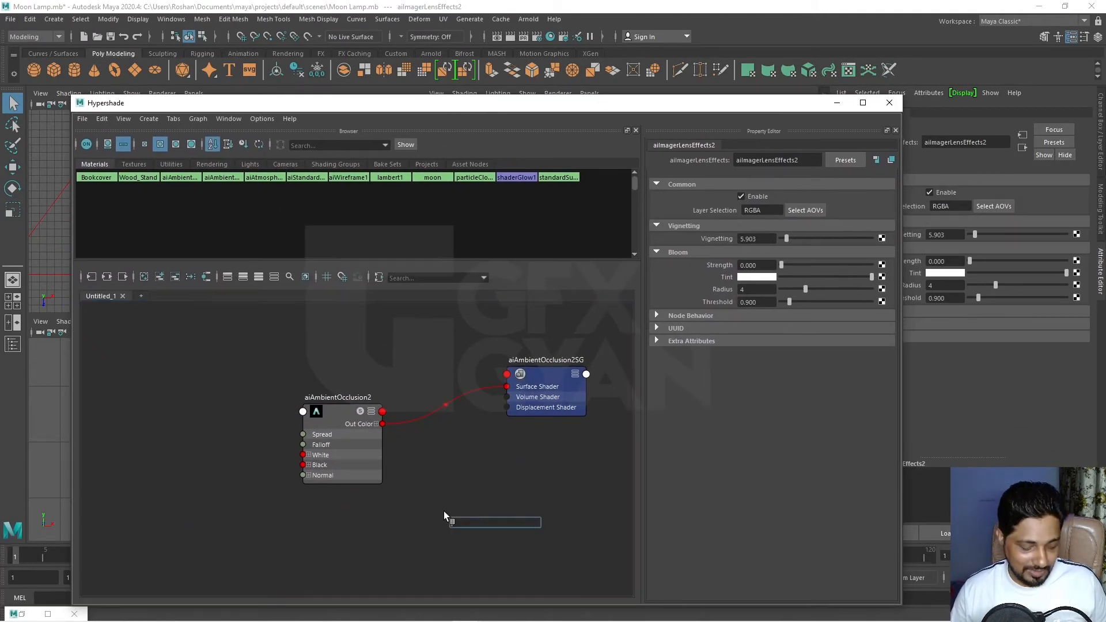
text(wire)
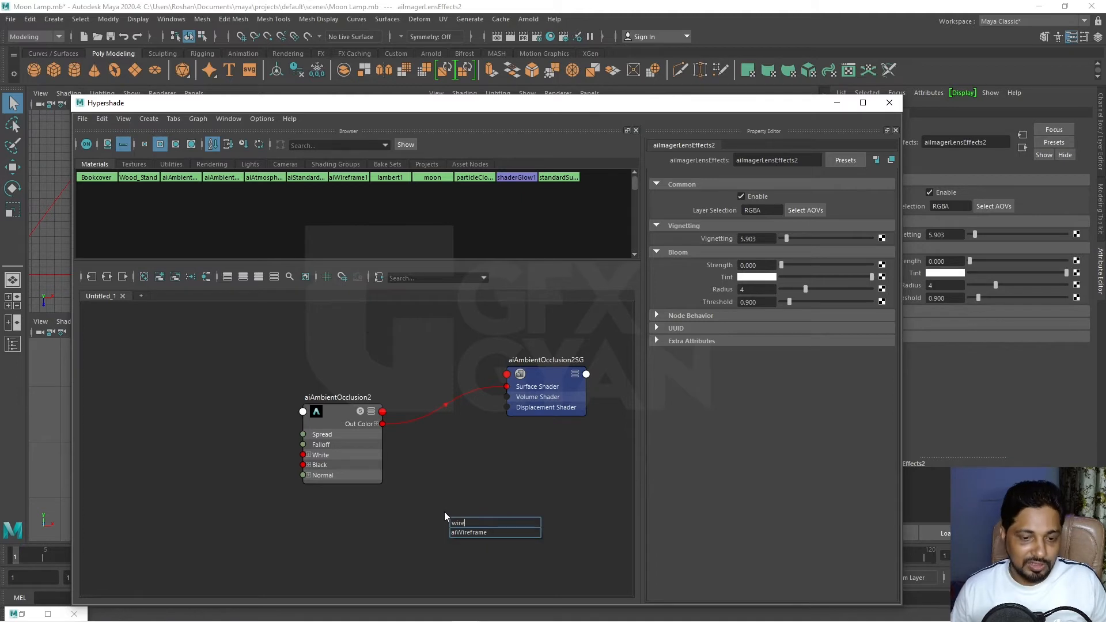
click(467, 532)
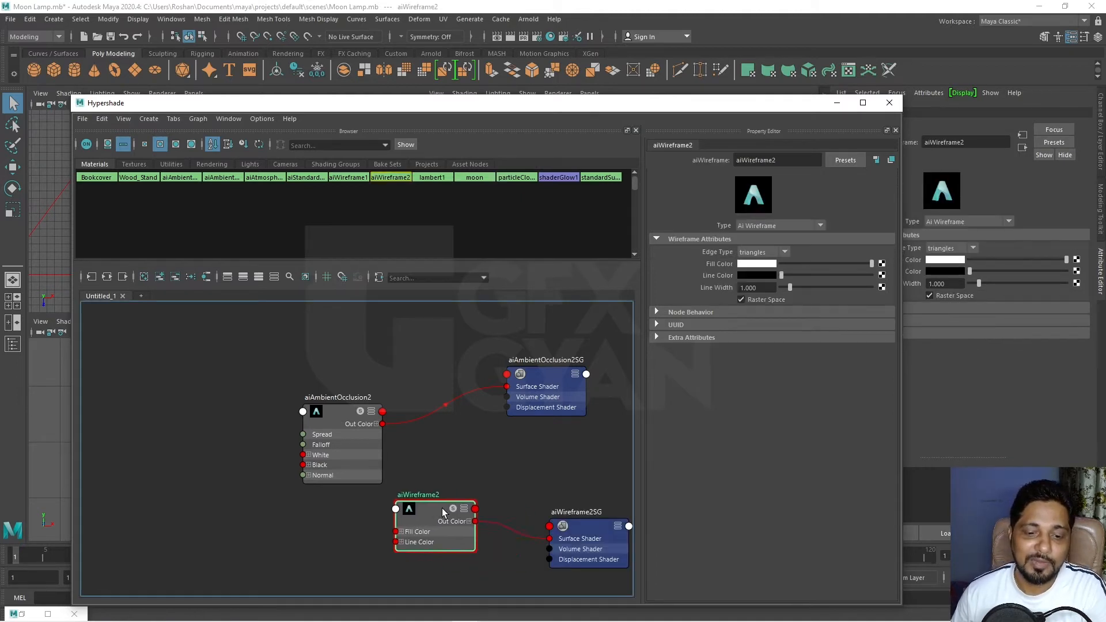
Step: Arrange the wireframe shader and its shading group just below the ambient occlusion nodes in the graph
drag(579, 528, 569, 468)
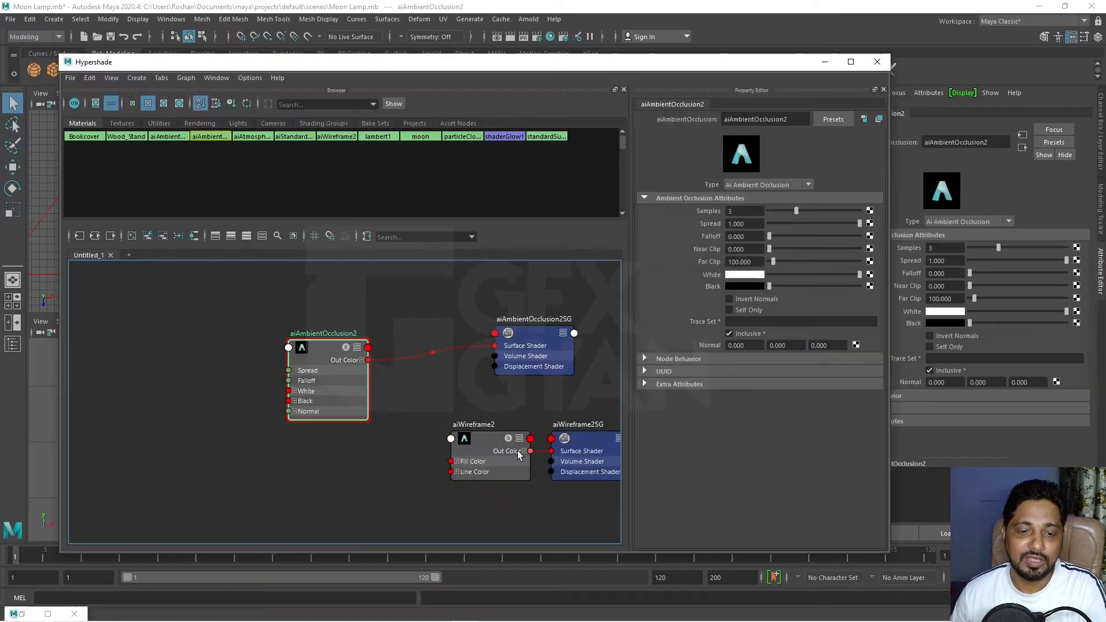
drag(517, 451, 389, 461)
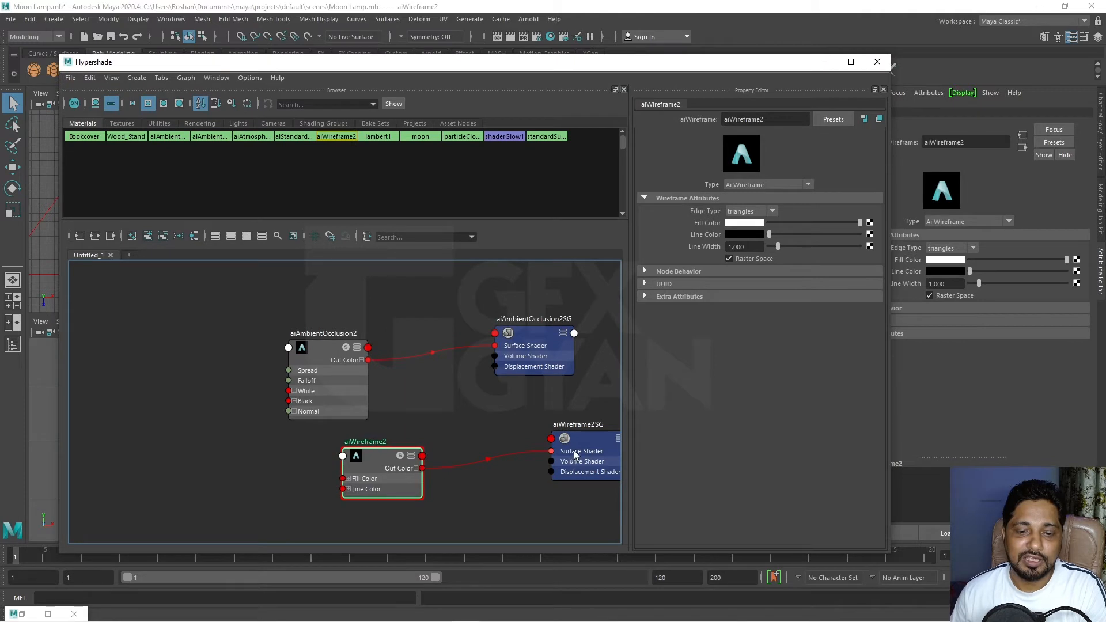
click(570, 452)
click(382, 461)
click(313, 354)
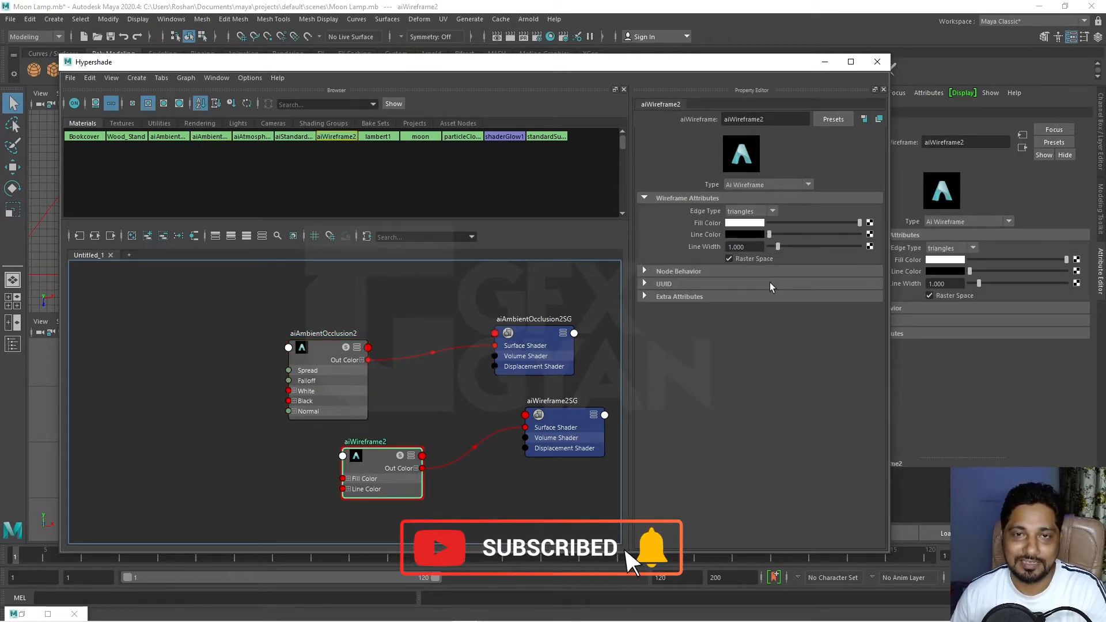
drag(546, 418, 522, 404)
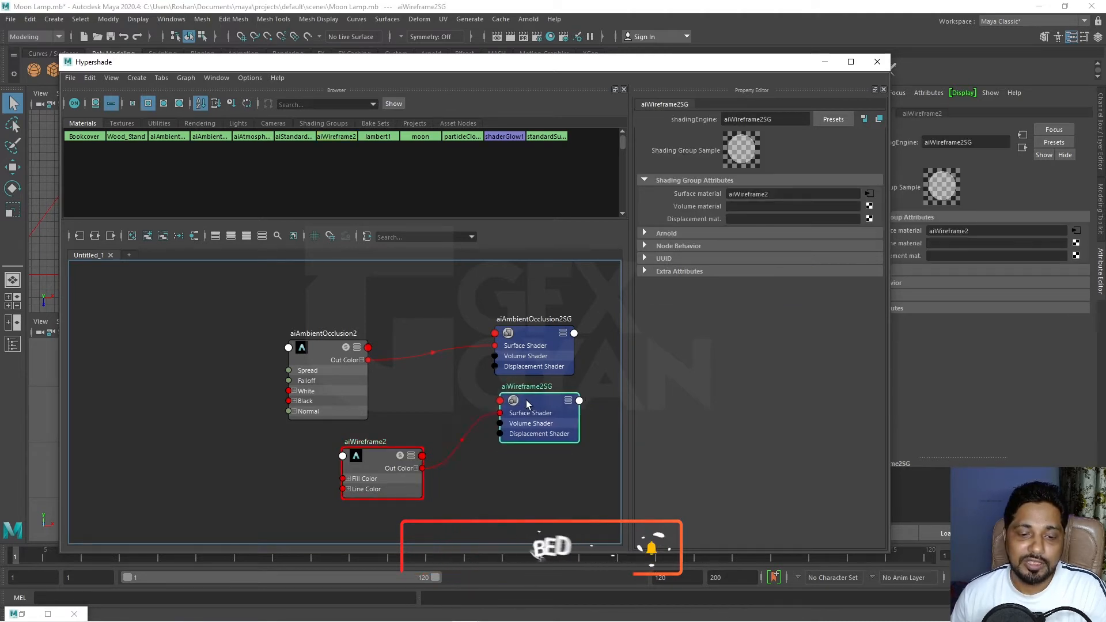
Step: Review the ambient occlusion and wireframe shader attributes, choosing triangles as the wireframe's Edge Type
click(319, 361)
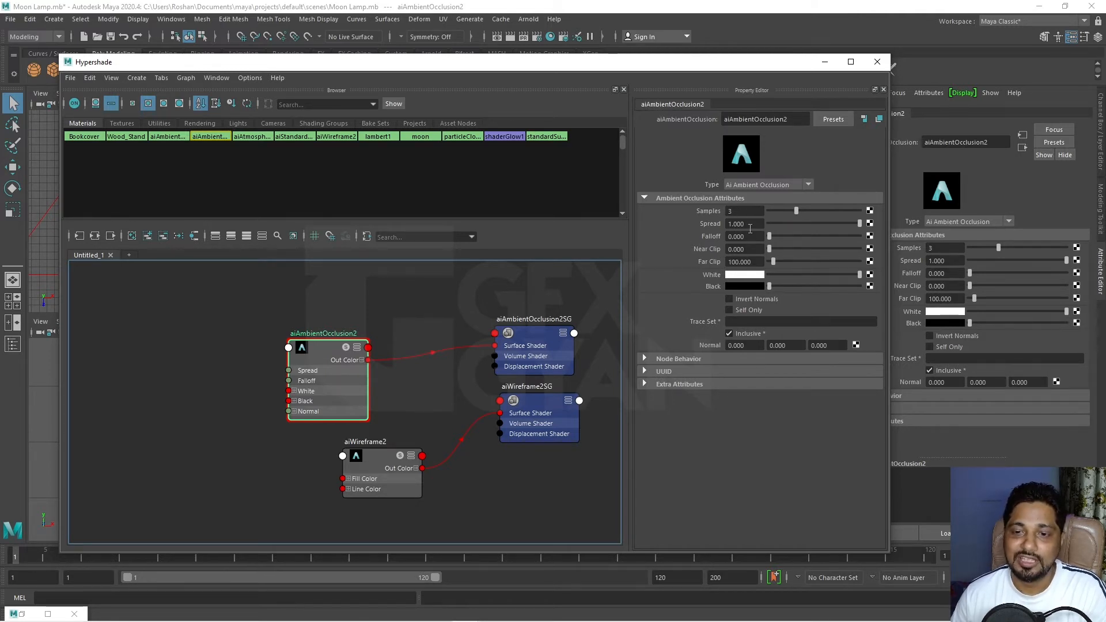
click(371, 471)
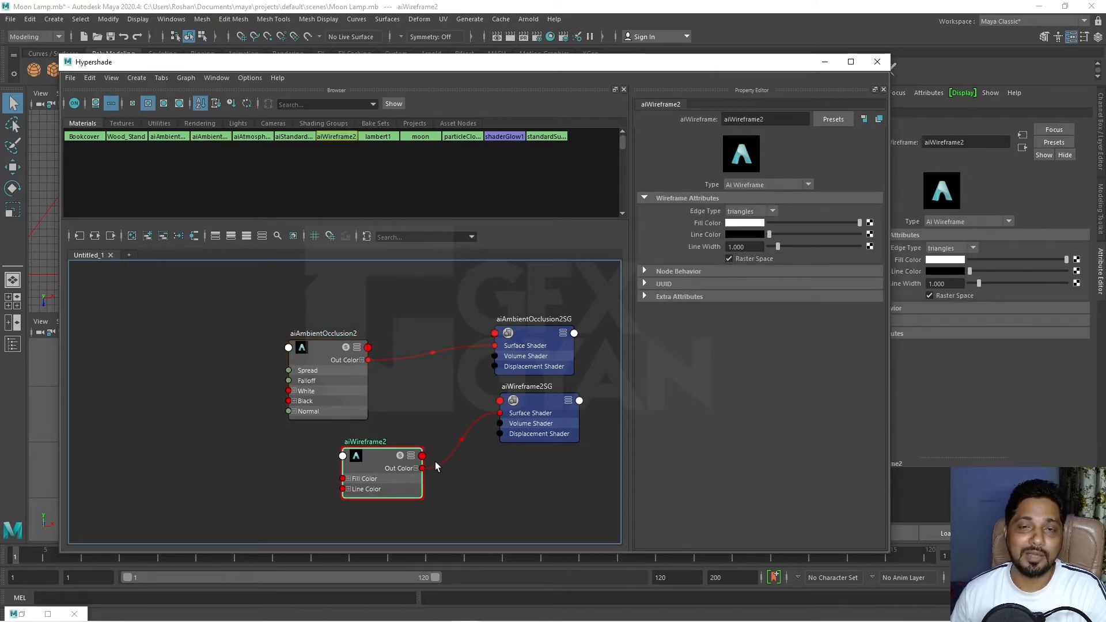
drag(564, 67, 354, 109)
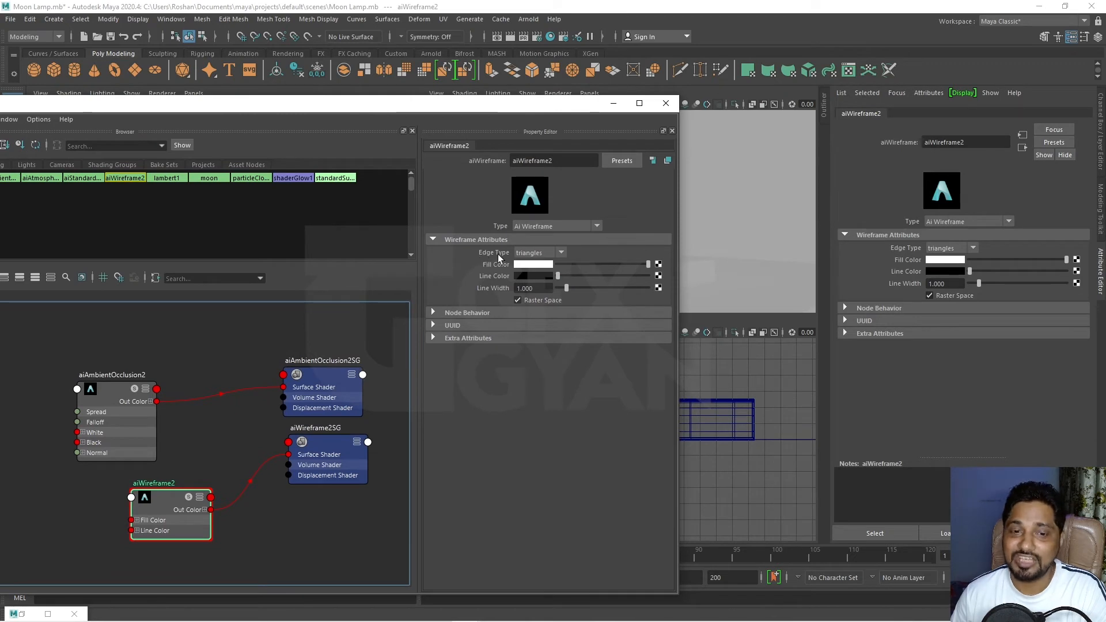
click(534, 253)
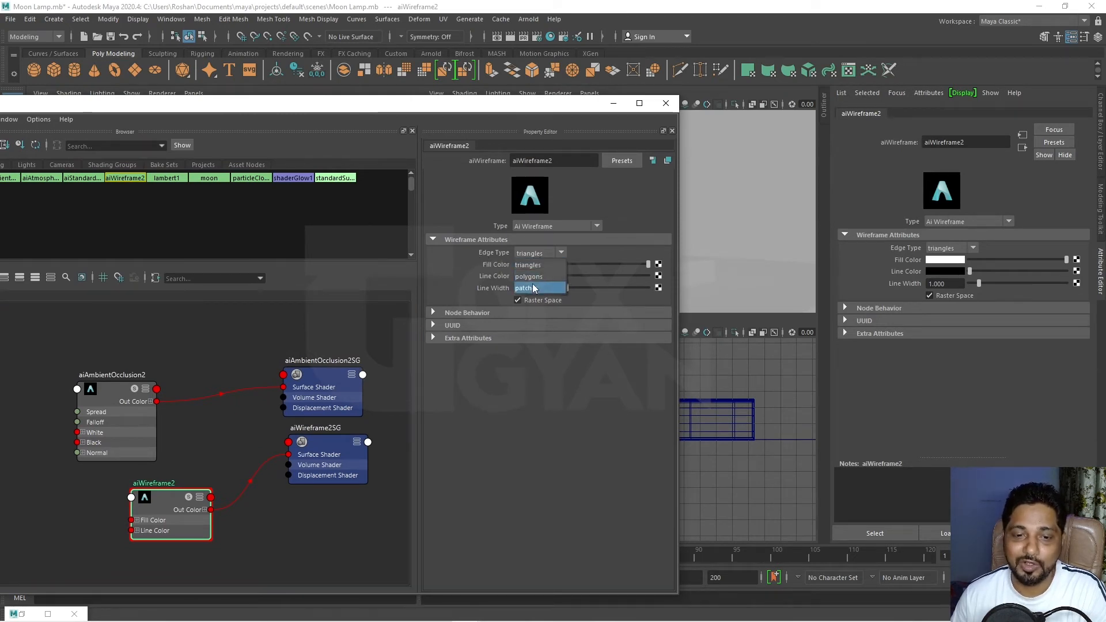
click(488, 253)
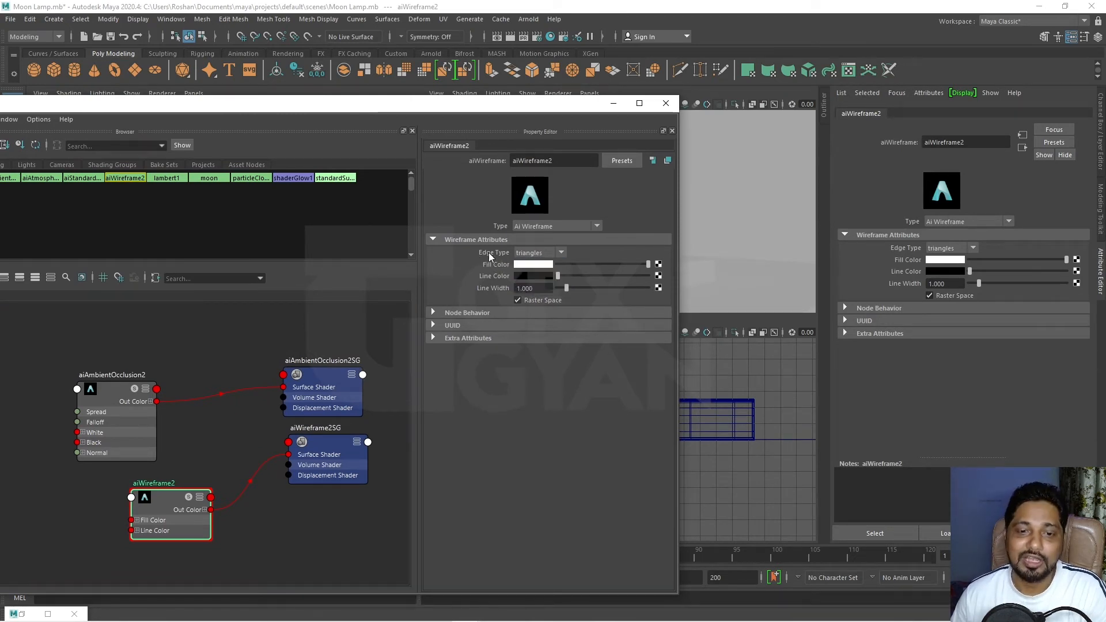
click(527, 256)
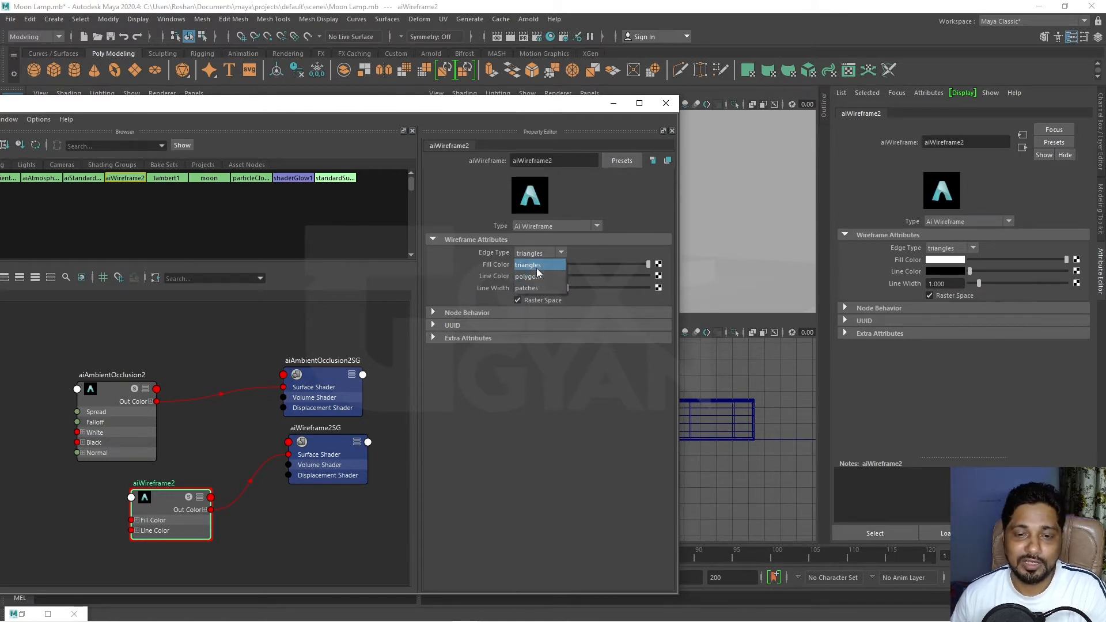
click(537, 266)
Step: Select the sphere, stand, book and ground plane and assign the aiWireframe shader to them
drag(492, 107, 414, 104)
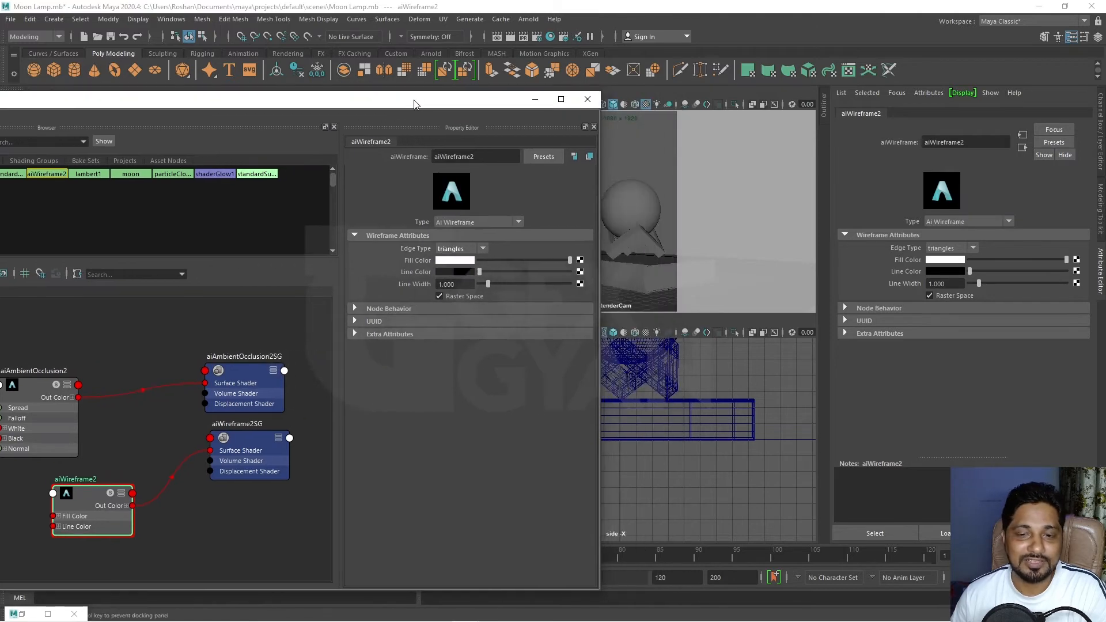
drag(674, 207, 651, 300)
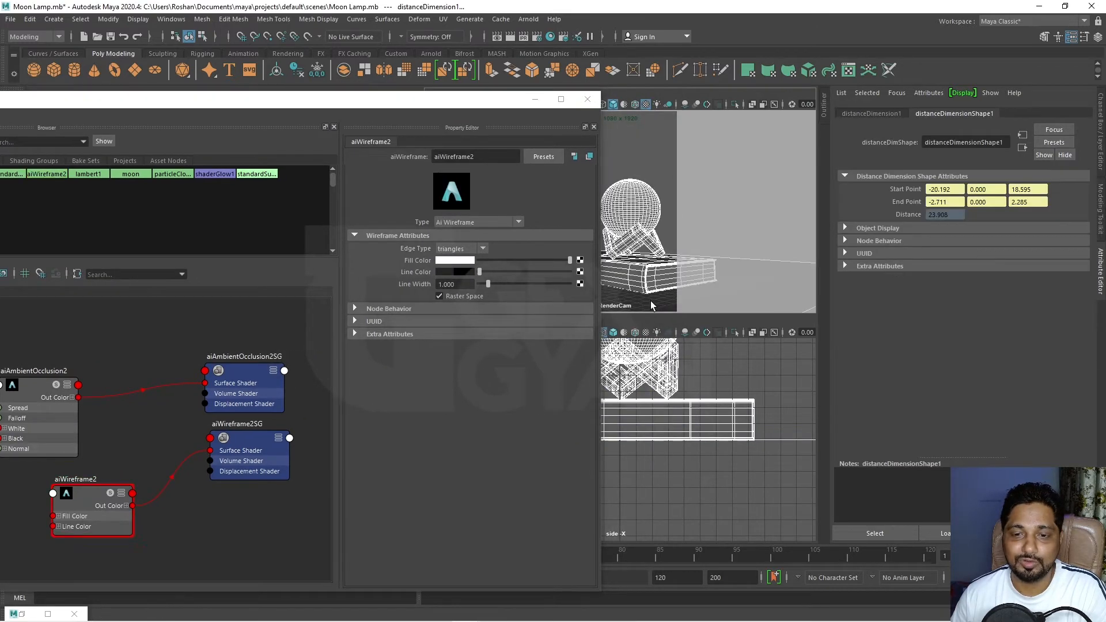
click(650, 241)
shift+click(643, 237)
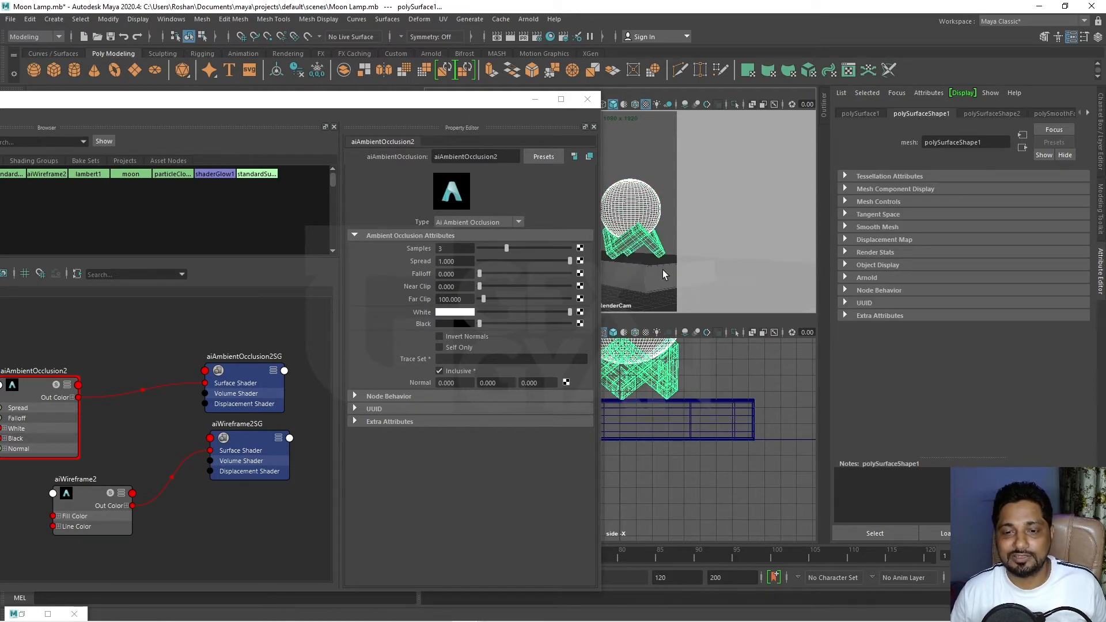
shift+click(663, 269)
shift+click(663, 299)
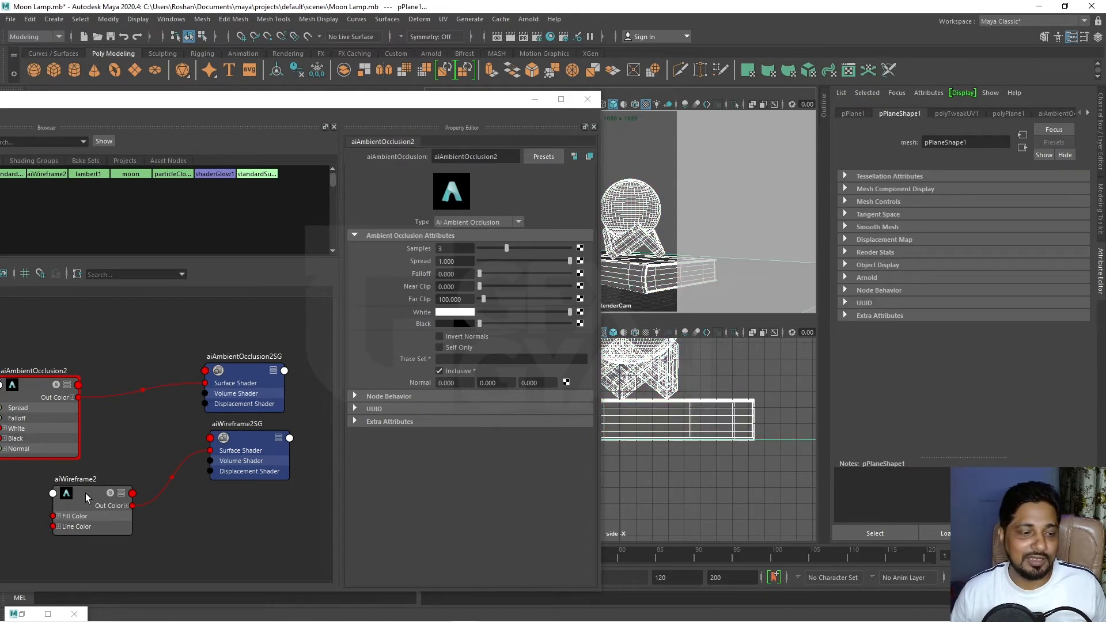
right_drag(87, 492, 102, 384)
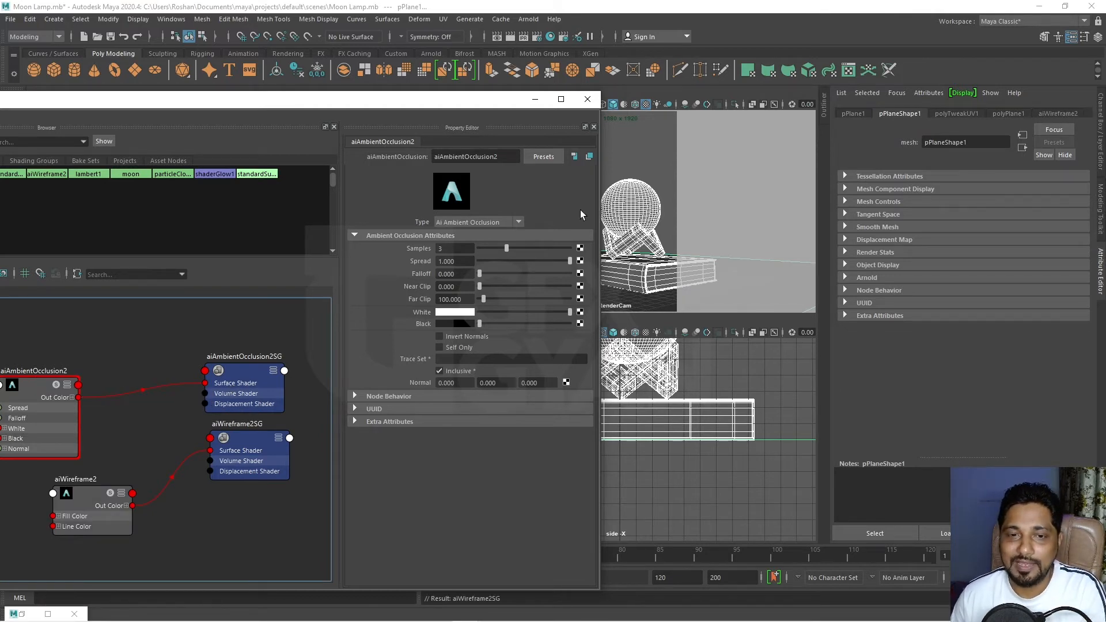
click(639, 163)
Step: Render a crop region over one side of the sphere and stand, inspect the wireframe lines closely, and stop the render
click(534, 99)
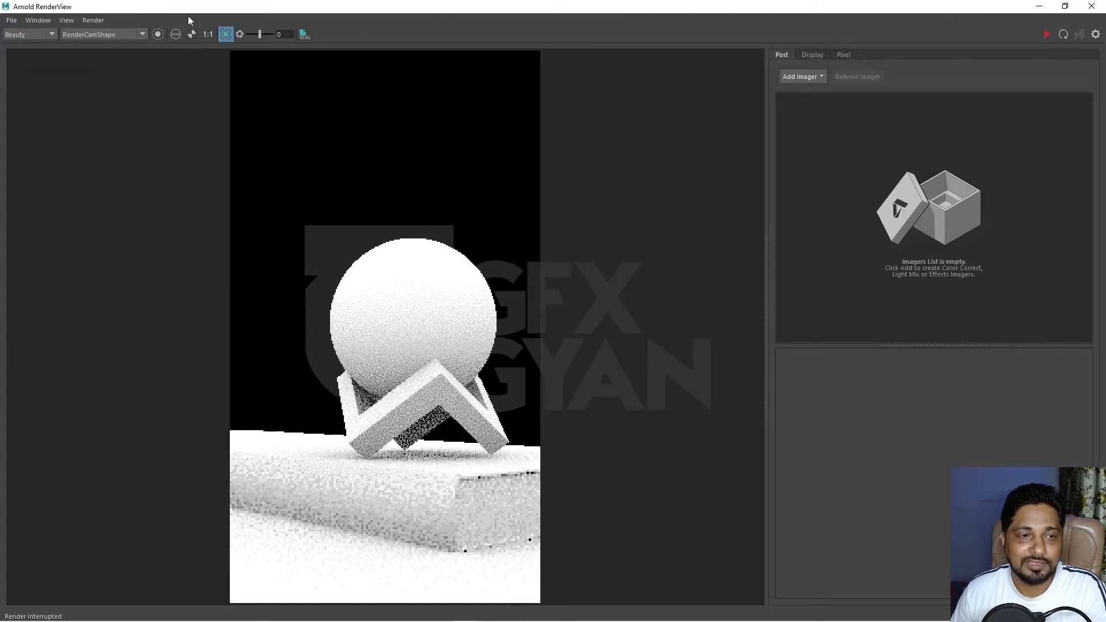
drag(302, 273, 417, 499)
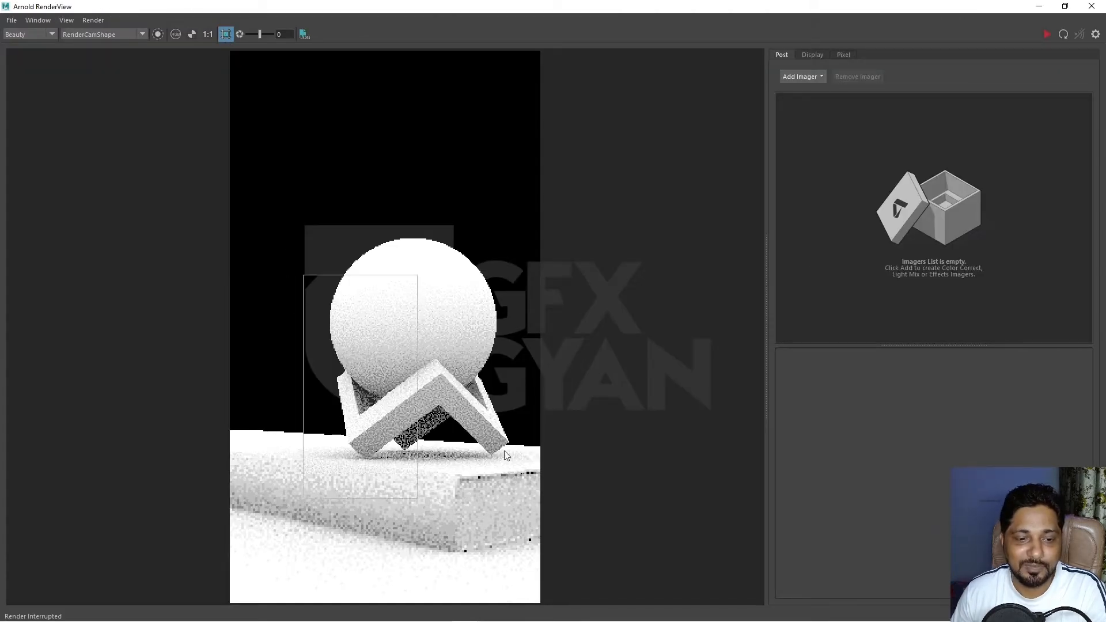
click(1047, 34)
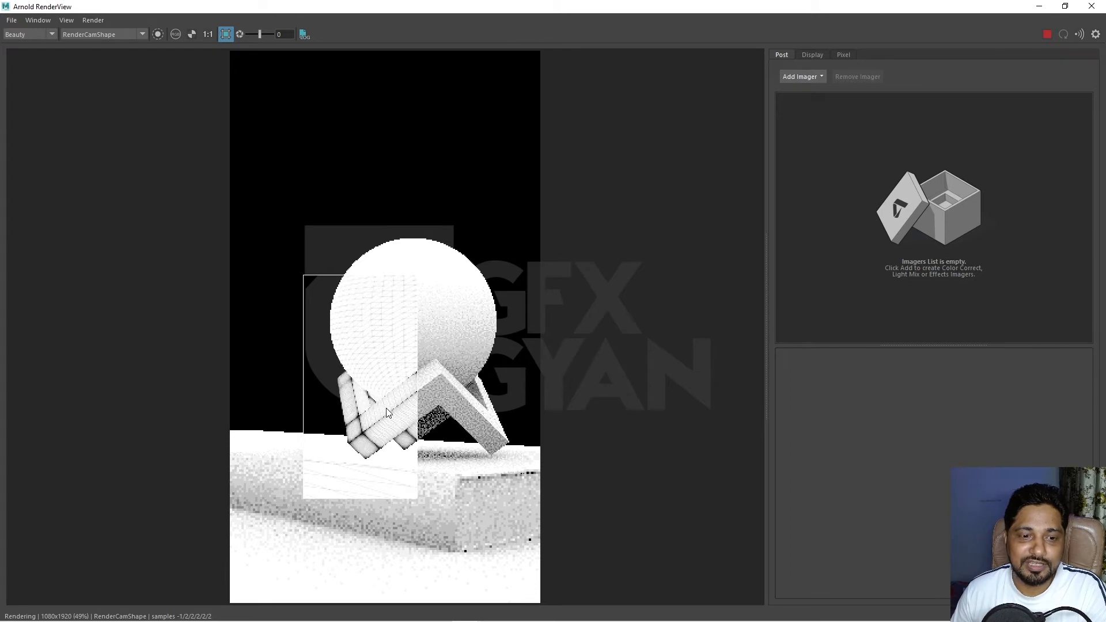
scroll(387, 407, up, 1)
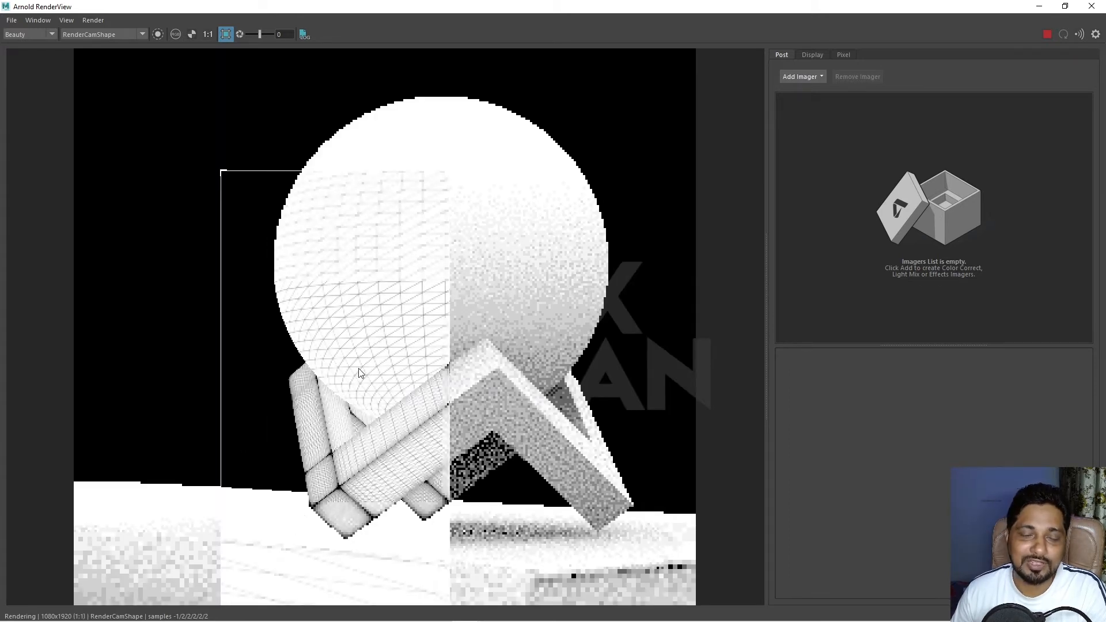
scroll(353, 339, up, 1)
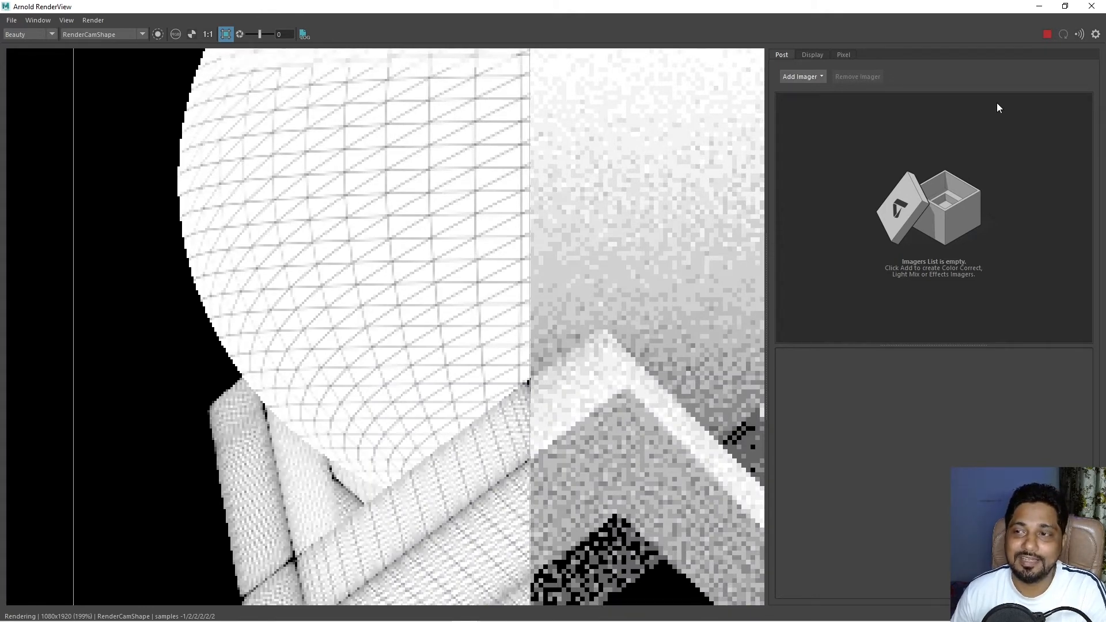
click(1047, 35)
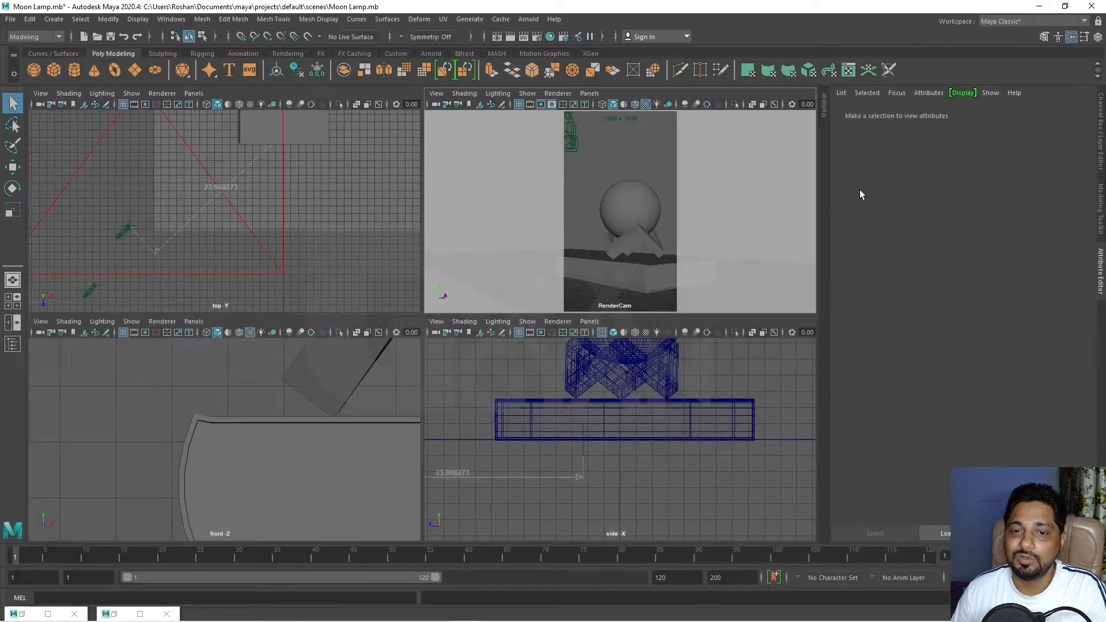
Step: Set the Edge Type of the sphere's aiWireframe shader to polygons
click(1039, 6)
click(630, 207)
click(1009, 113)
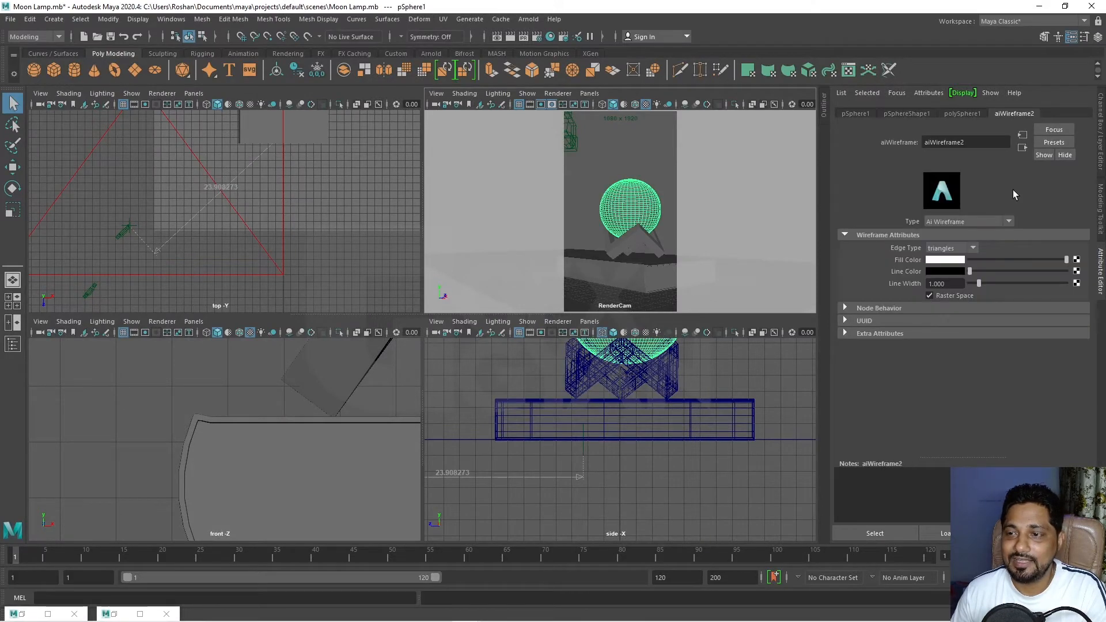
click(951, 272)
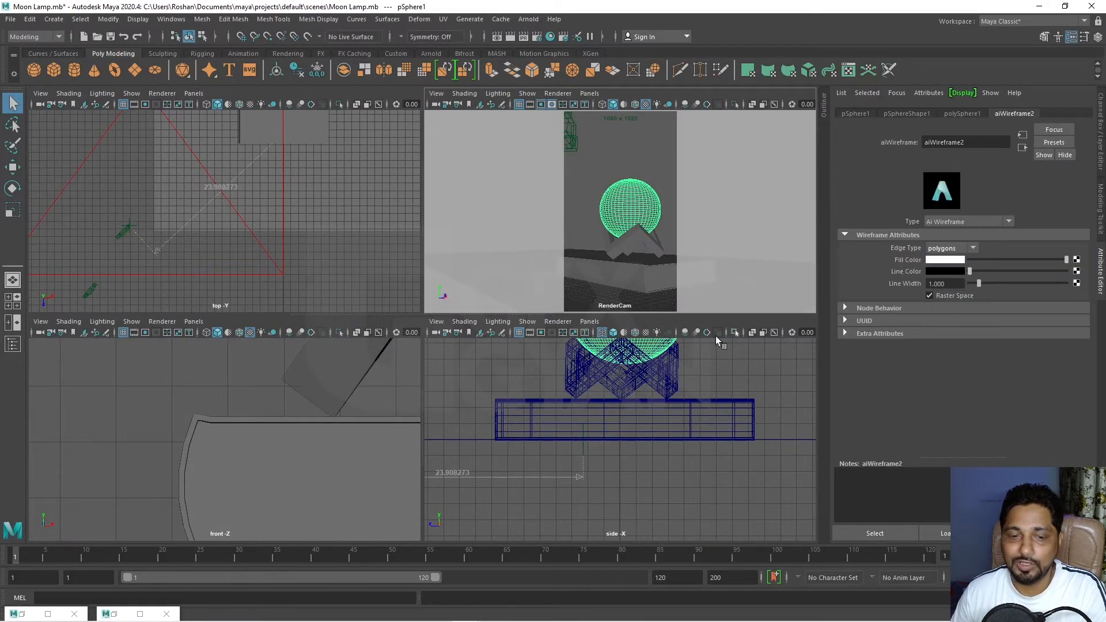
Step: Render the crop region again in Arnold RenderView and inspect the polygon wireframe lines on the sphere and stand
click(21, 614)
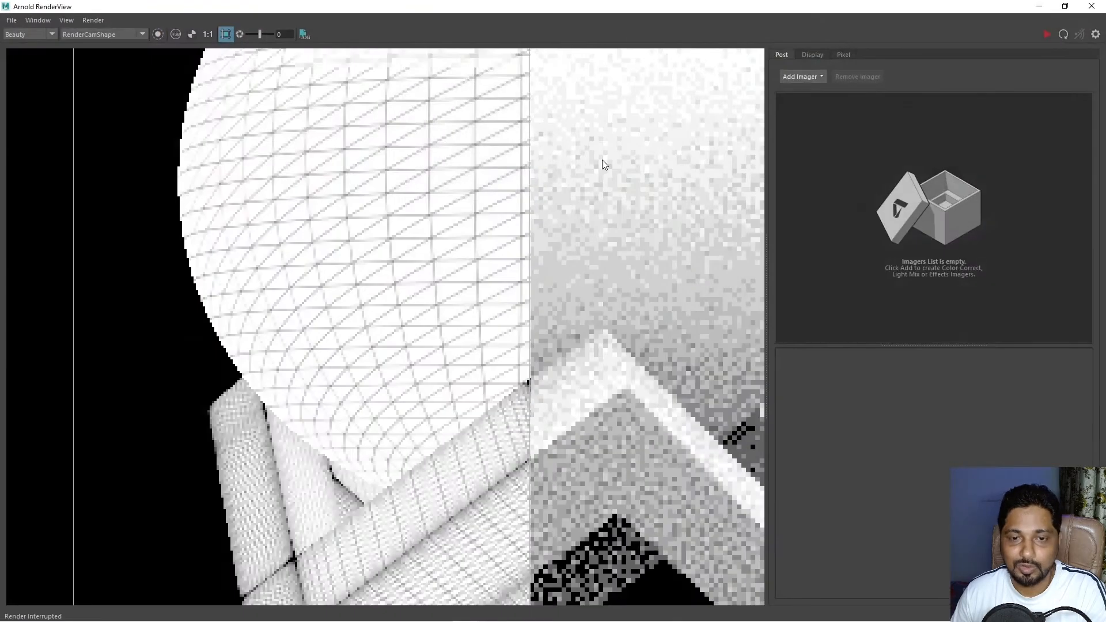
key(f)
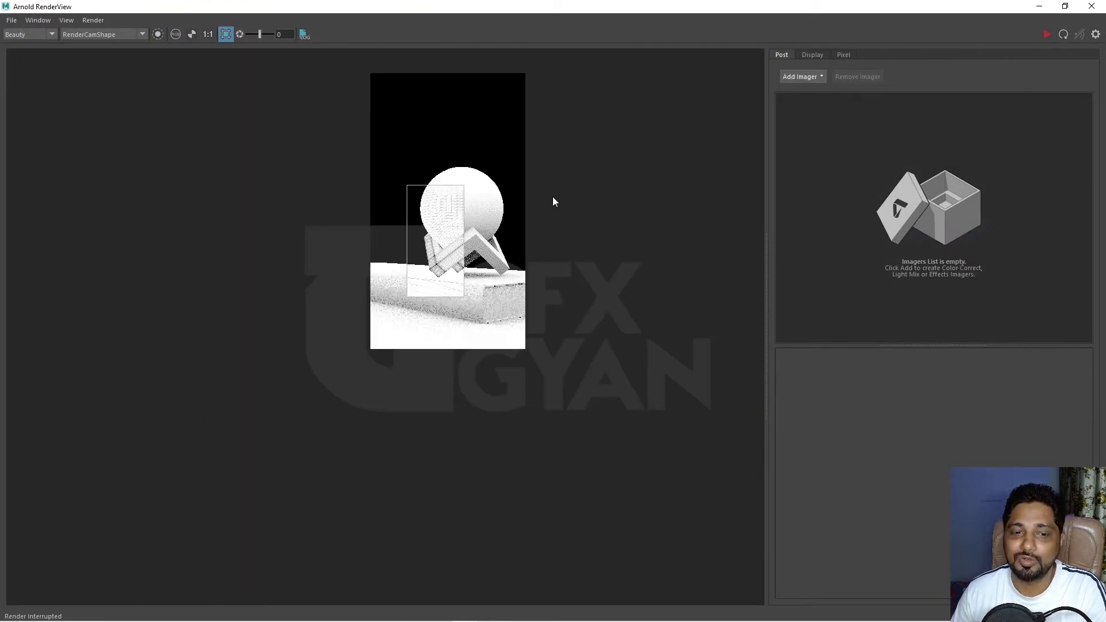
scroll(552, 190, up, 2)
click(1045, 34)
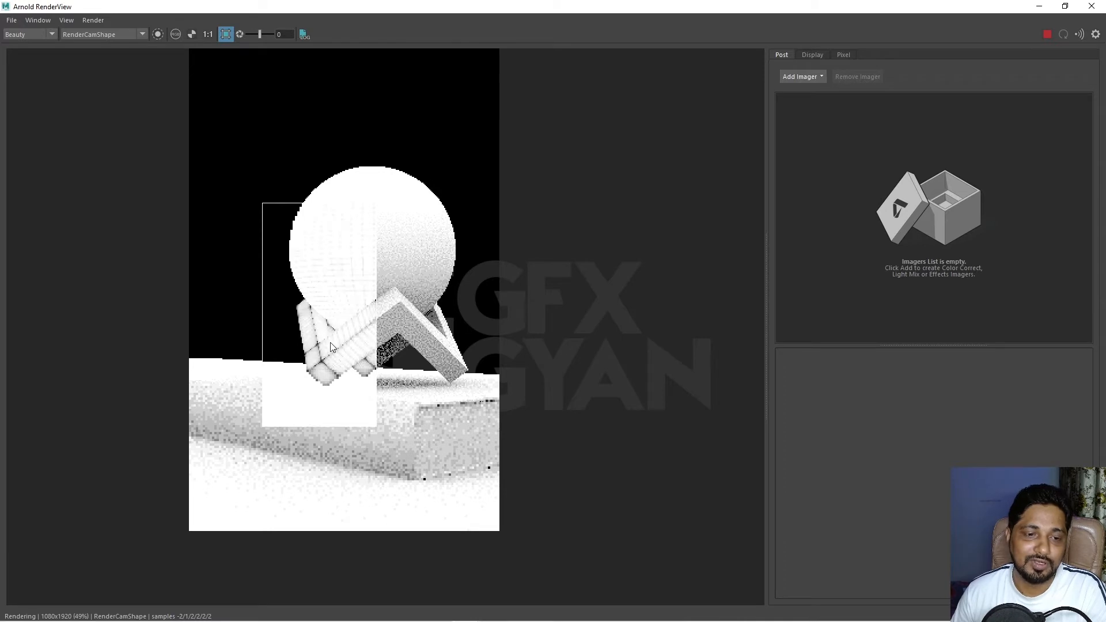
scroll(331, 343, up, 2)
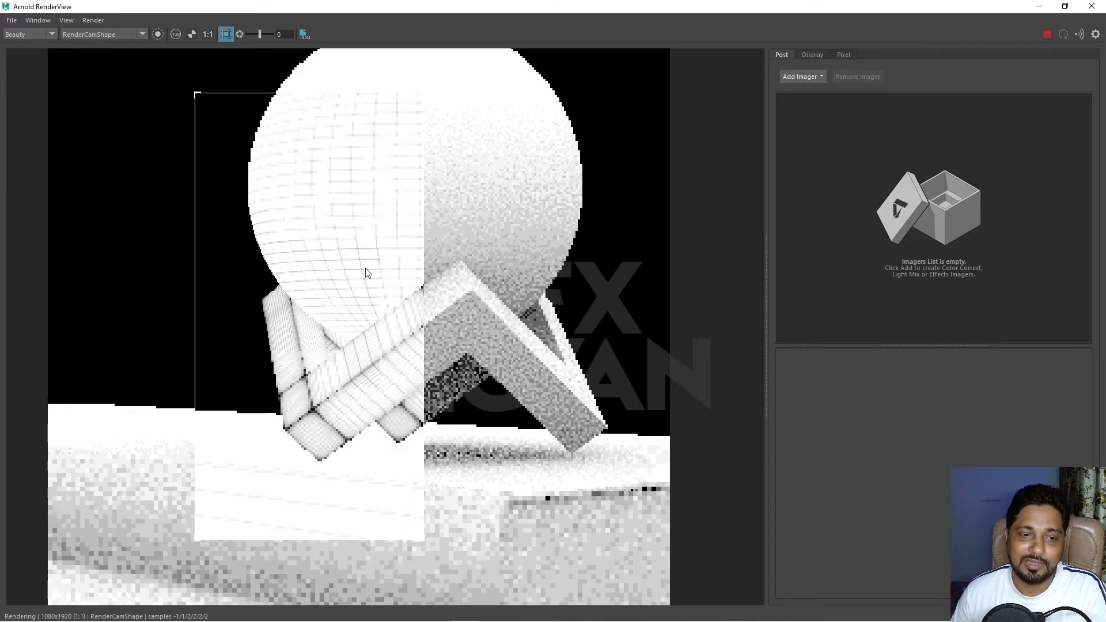
scroll(353, 288, up, 1)
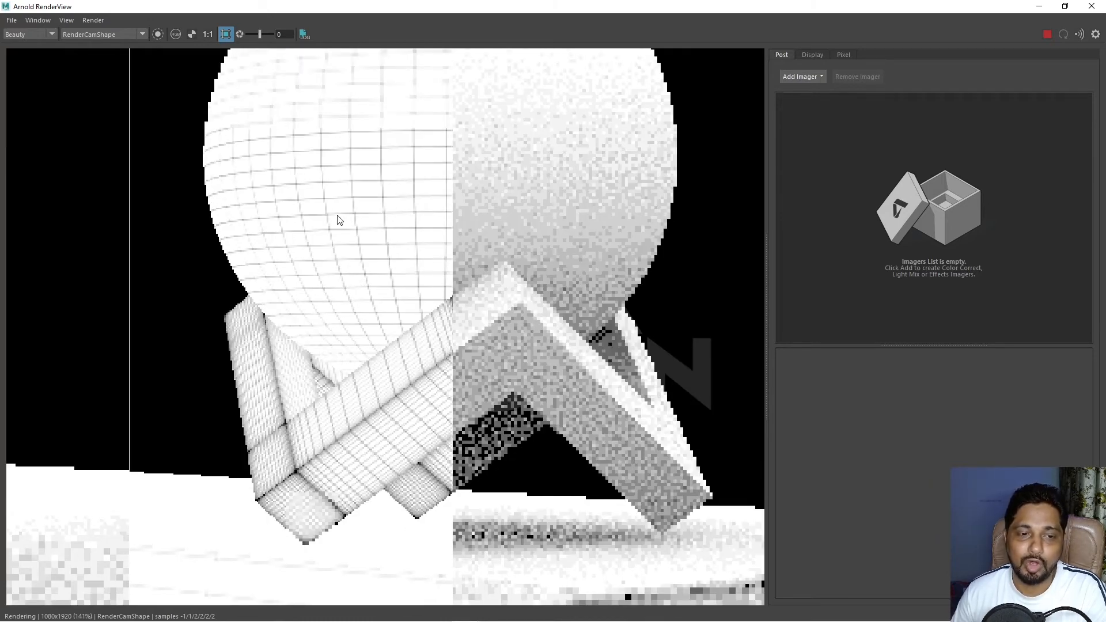
scroll(353, 296, down, 3)
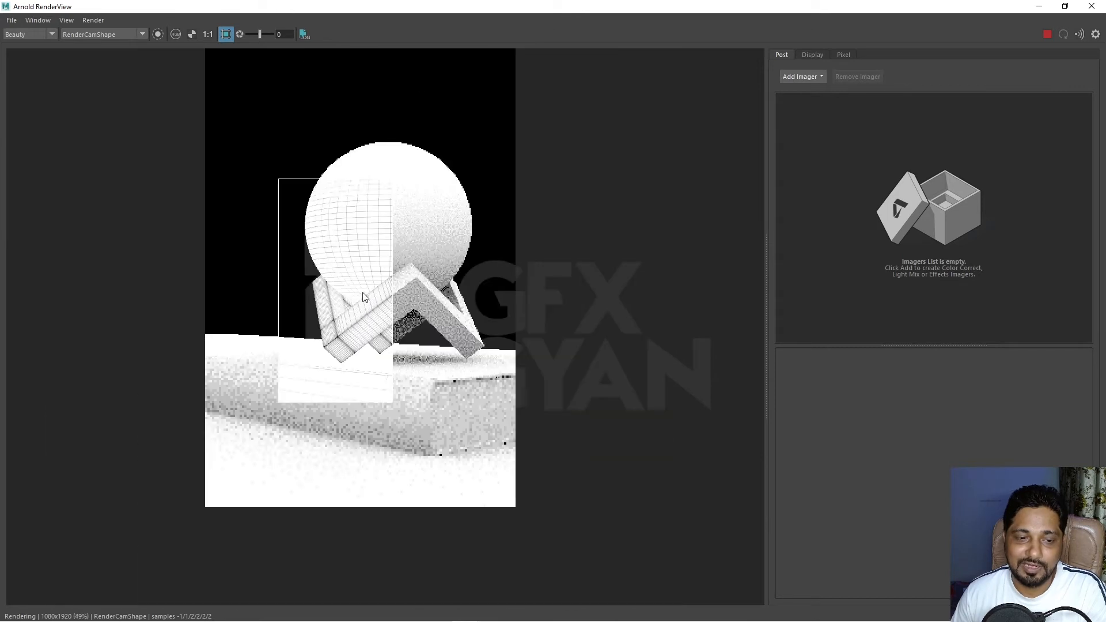
scroll(360, 299, up, 1)
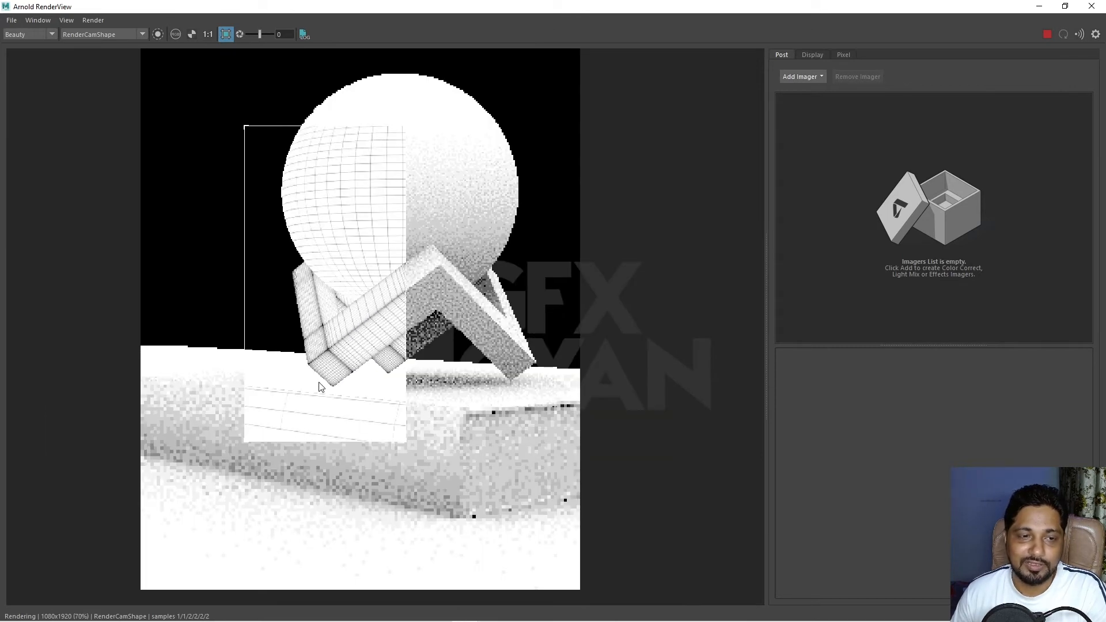
Step: Turn off the crop region to render the wireframe over the full frame, and stop the render
click(225, 34)
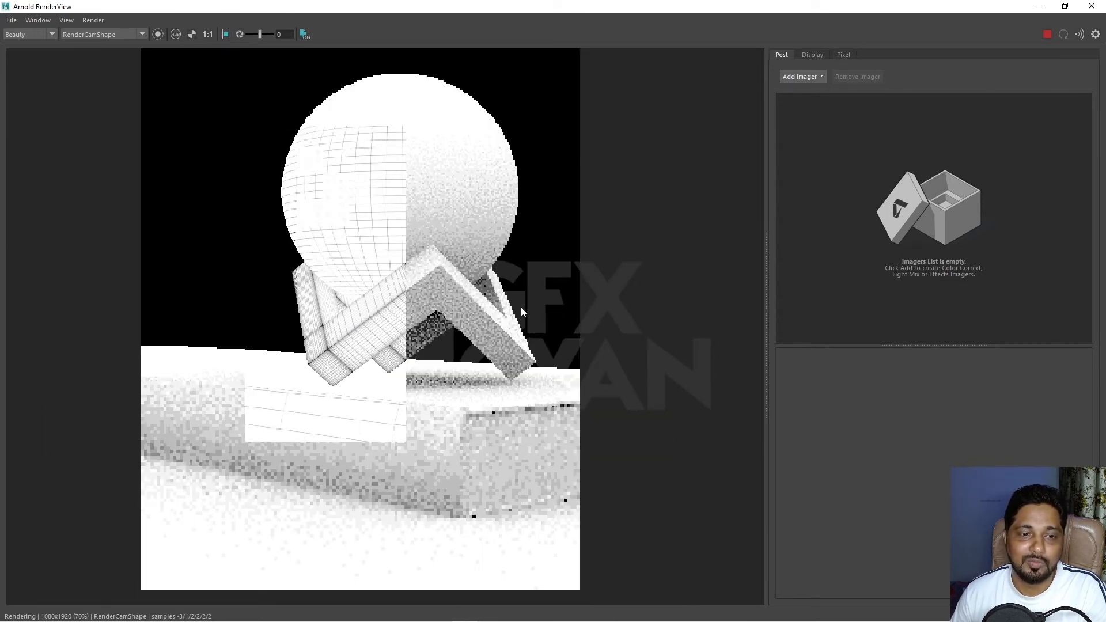
scroll(562, 337, down, 2)
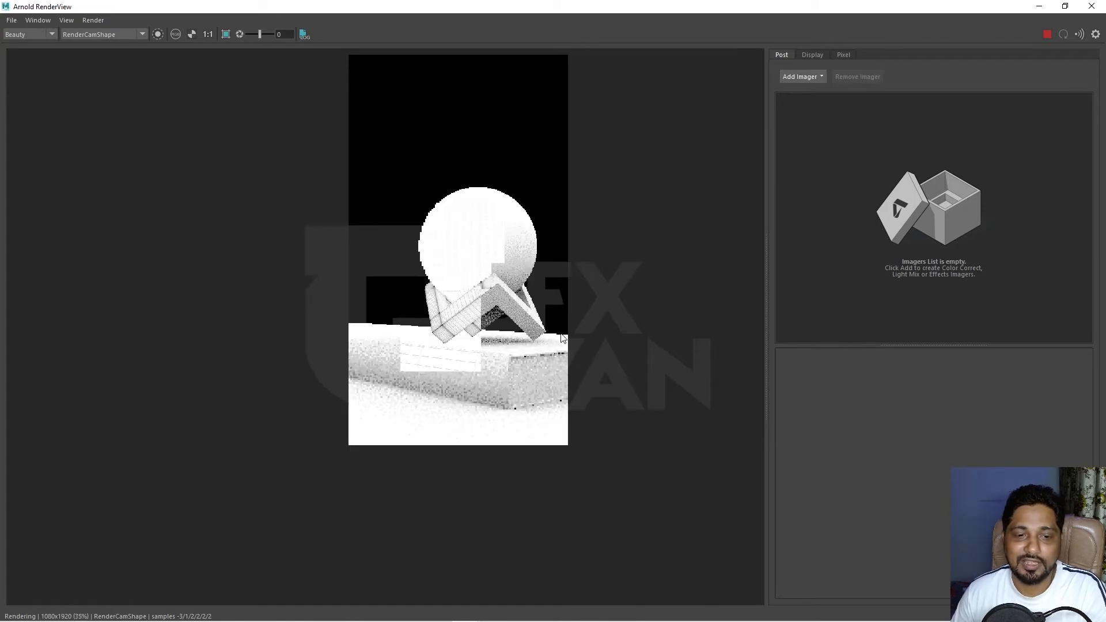
middle_drag(606, 327, 510, 385)
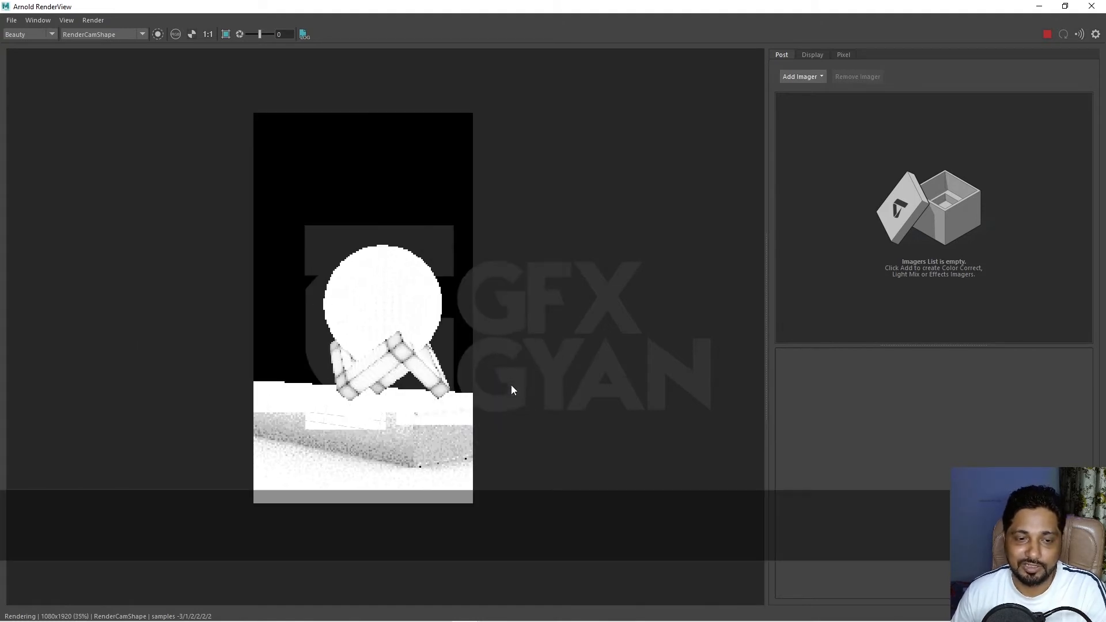
click(1046, 37)
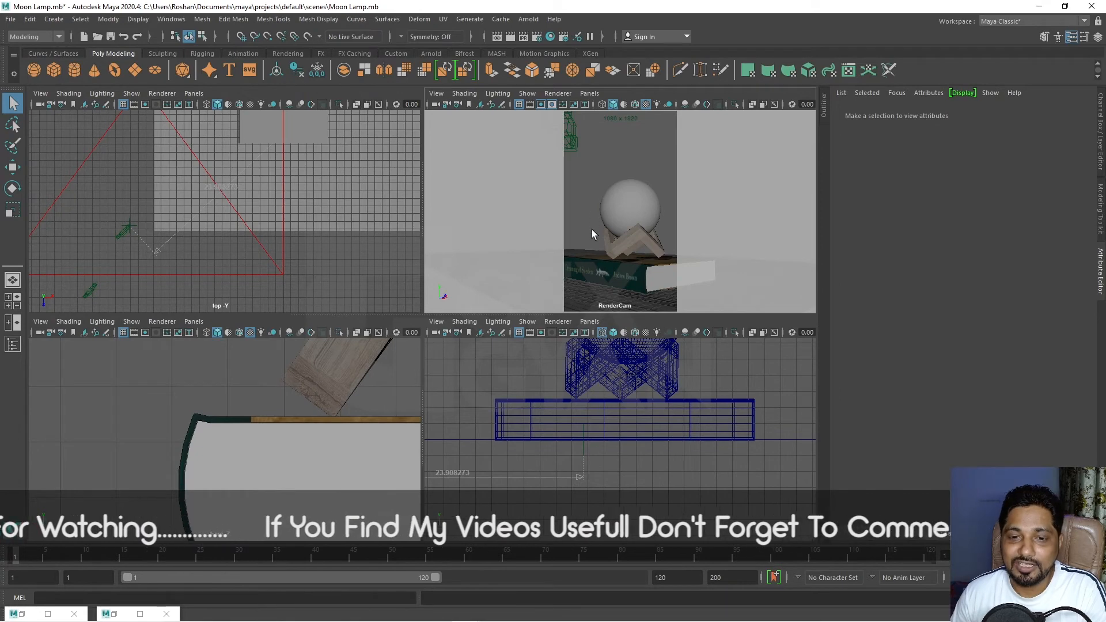
Step: Examine the textured sphere, stand, book and wooden ground from several angles in the perspective view
click(577, 281)
click(582, 199)
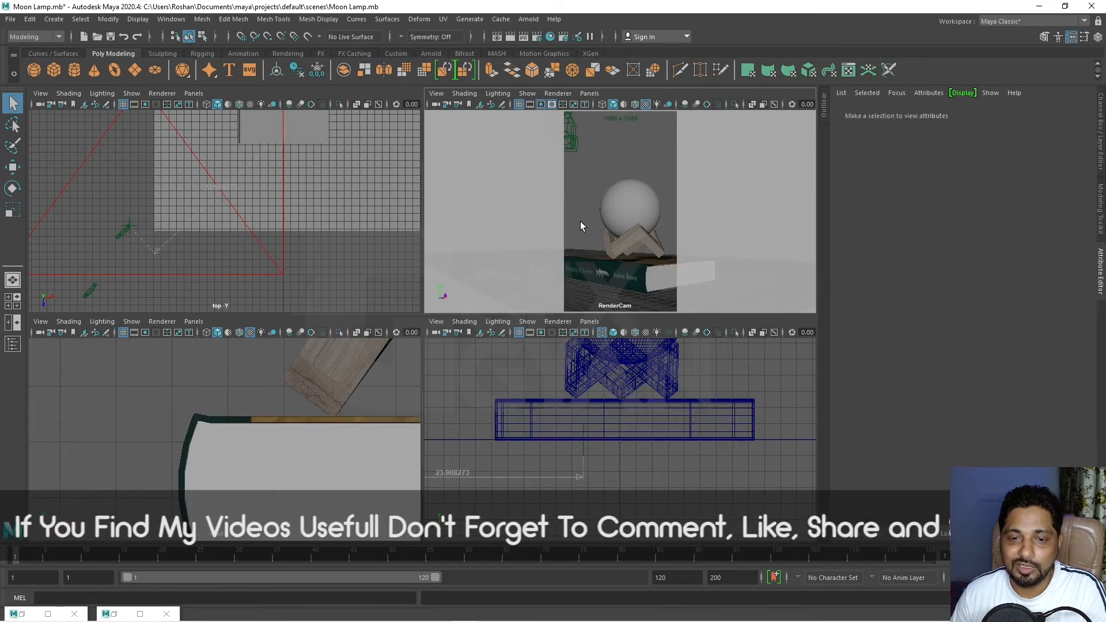
drag(585, 197, 639, 276)
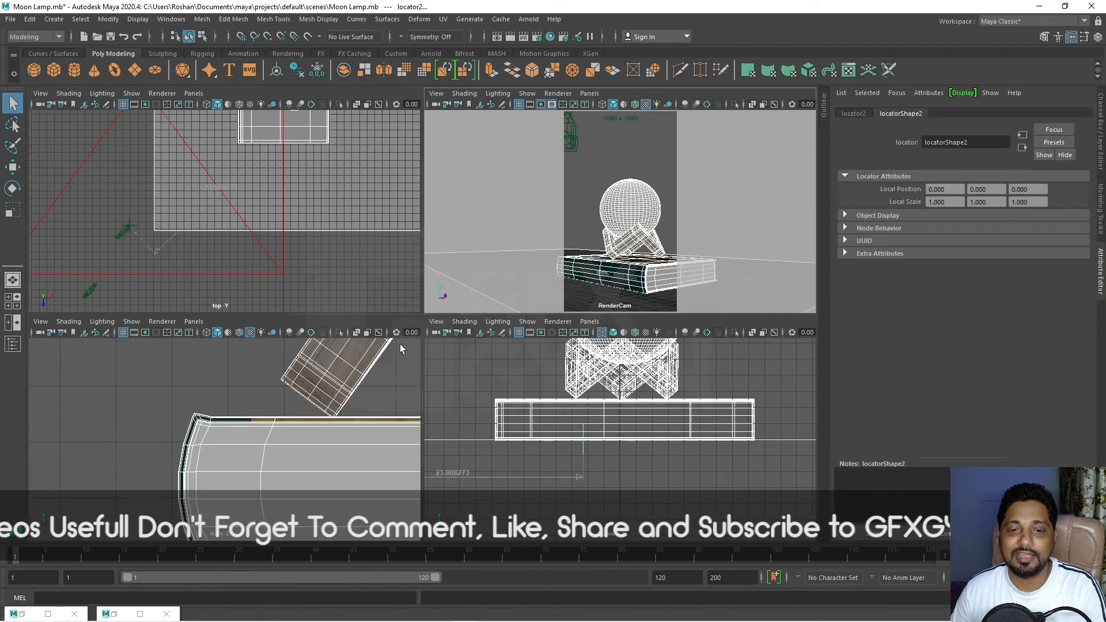
key(space)
key(f)
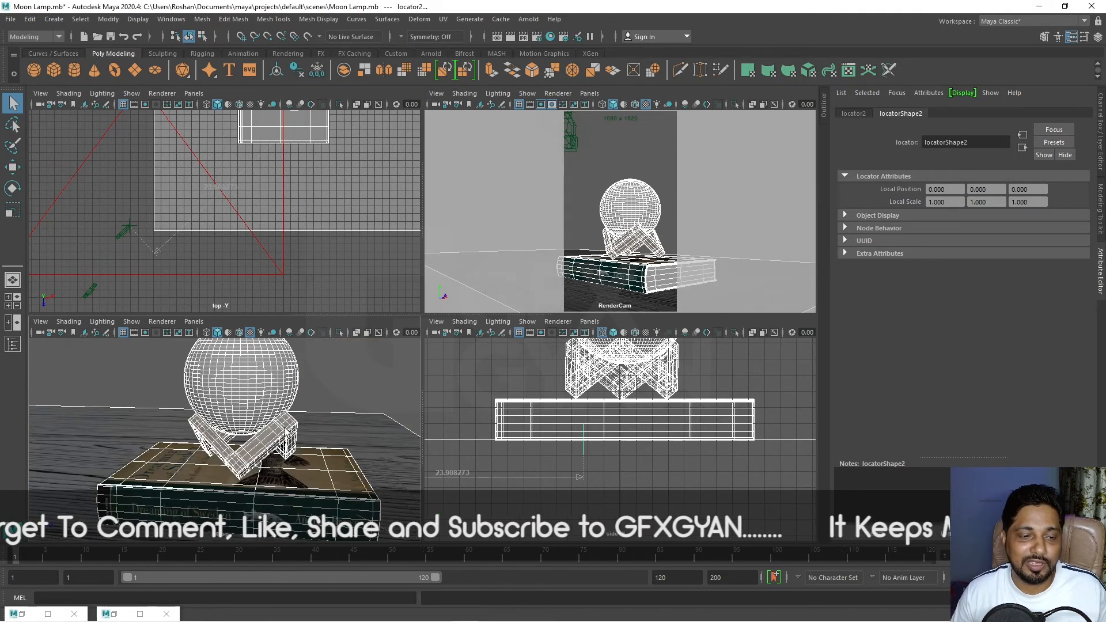
scroll(285, 432, down, 5)
click(323, 372)
alt+drag(315, 449, 311, 476)
alt+middle_drag(247, 485, 264, 428)
scroll(264, 429, up, 4)
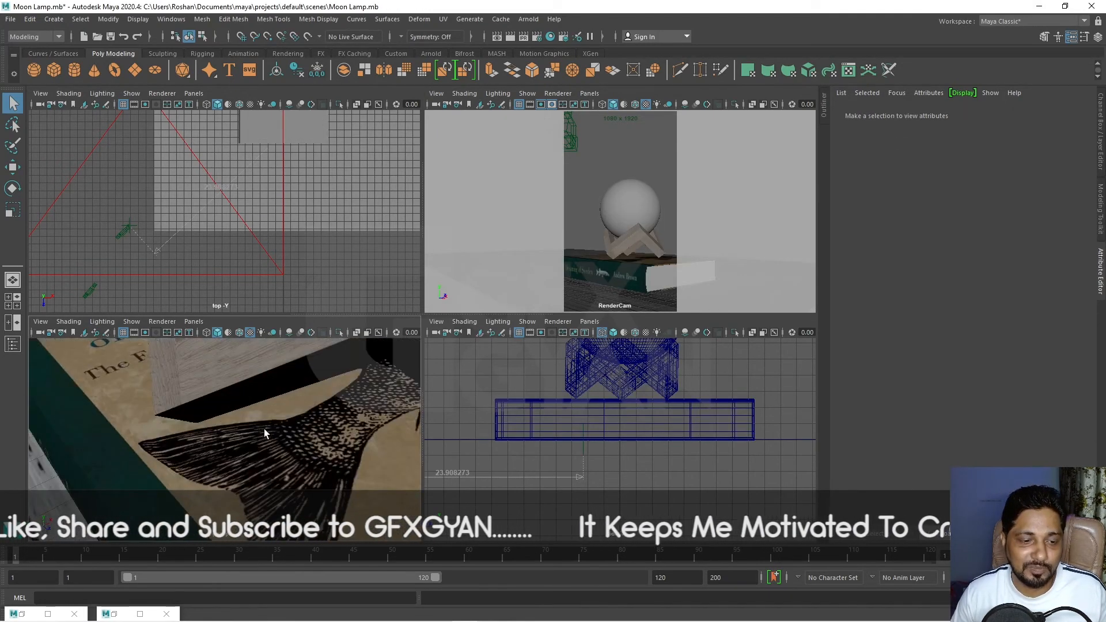
scroll(259, 458, down, 5)
mouse_move(259, 458)
alt+mouse_down()
mouse_move(291, 437)
mouse_move(250, 447)
alt+mouse_up()
click(251, 414)
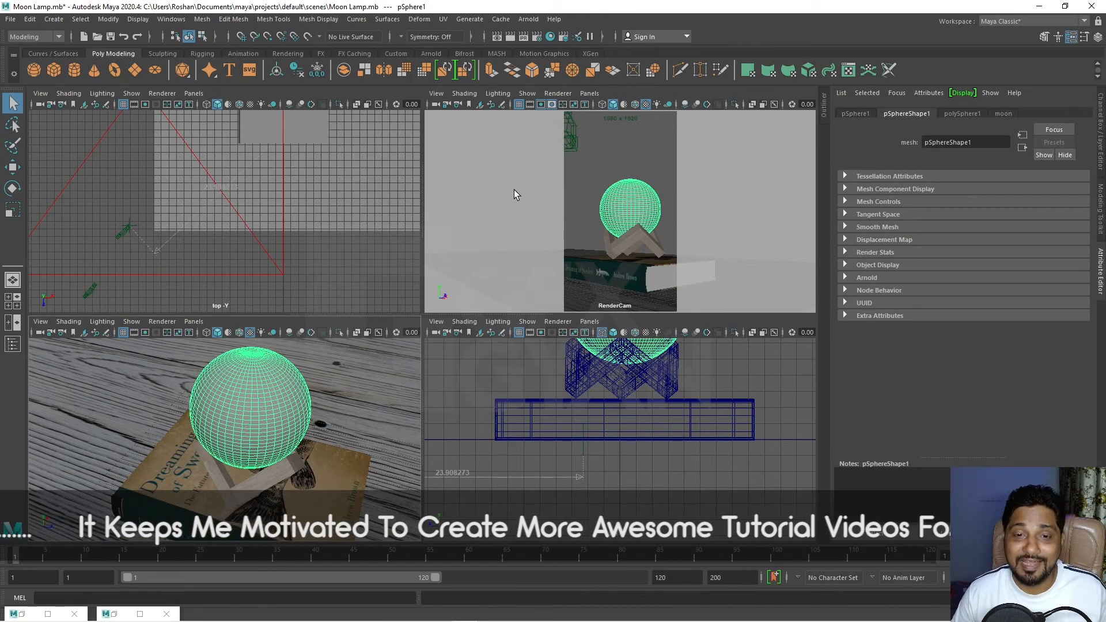
click(617, 176)
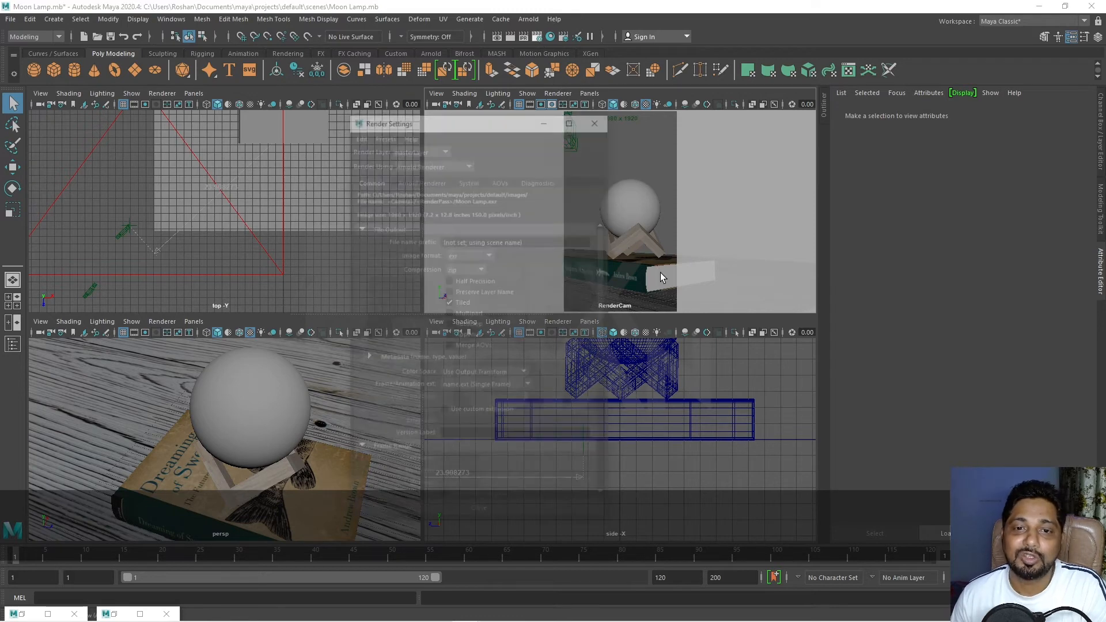
Step: Review the attributes of the active AO and wireframe AOVs in the render settings
click(413, 111)
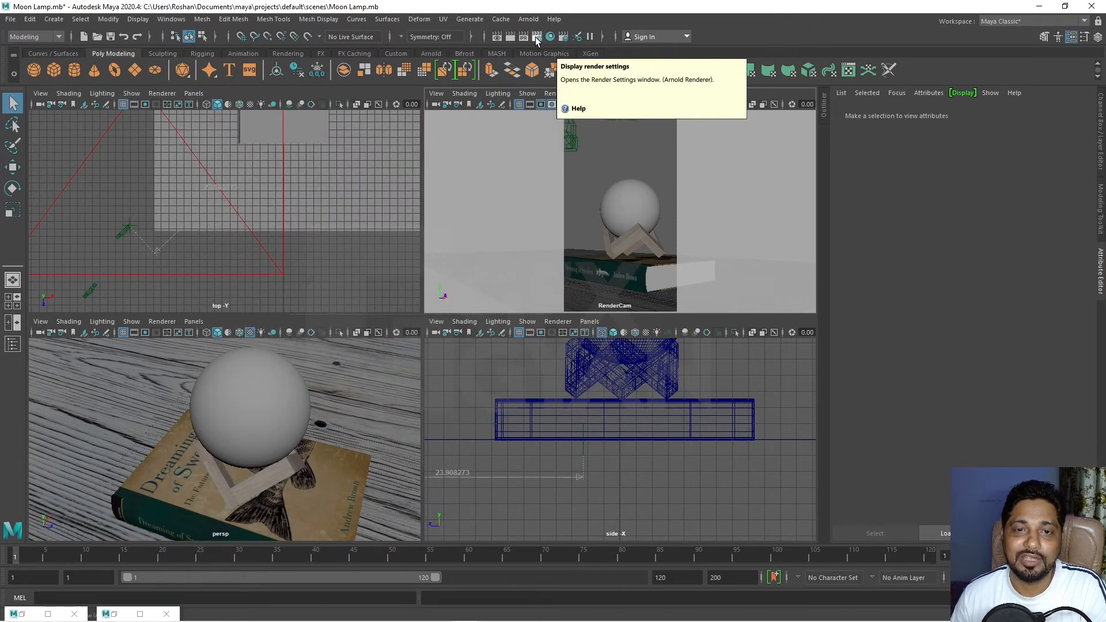
click(535, 39)
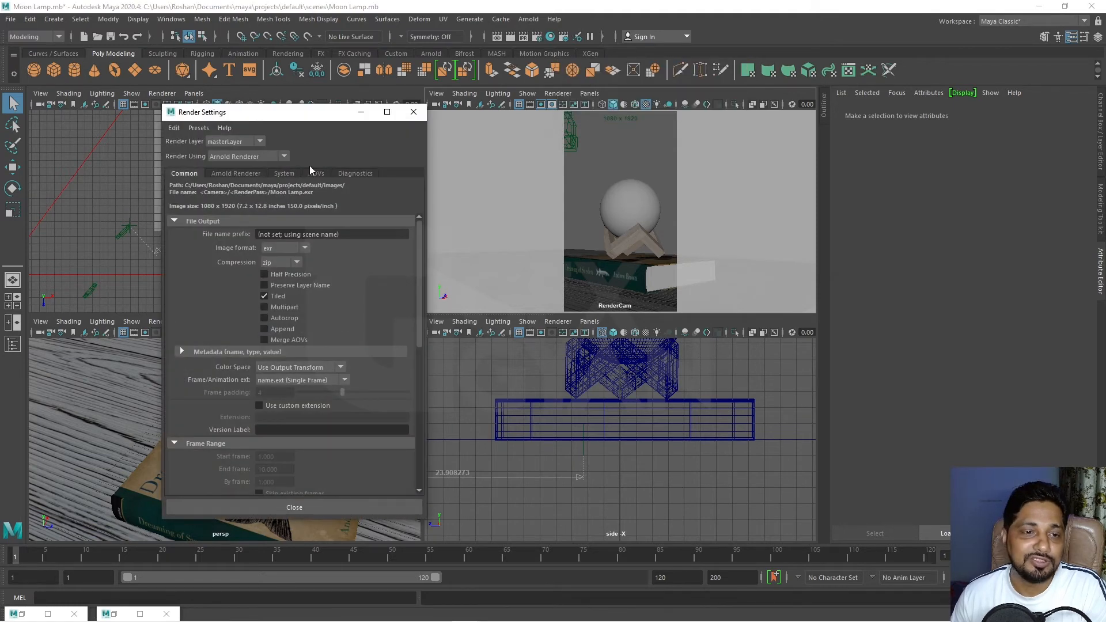
click(316, 173)
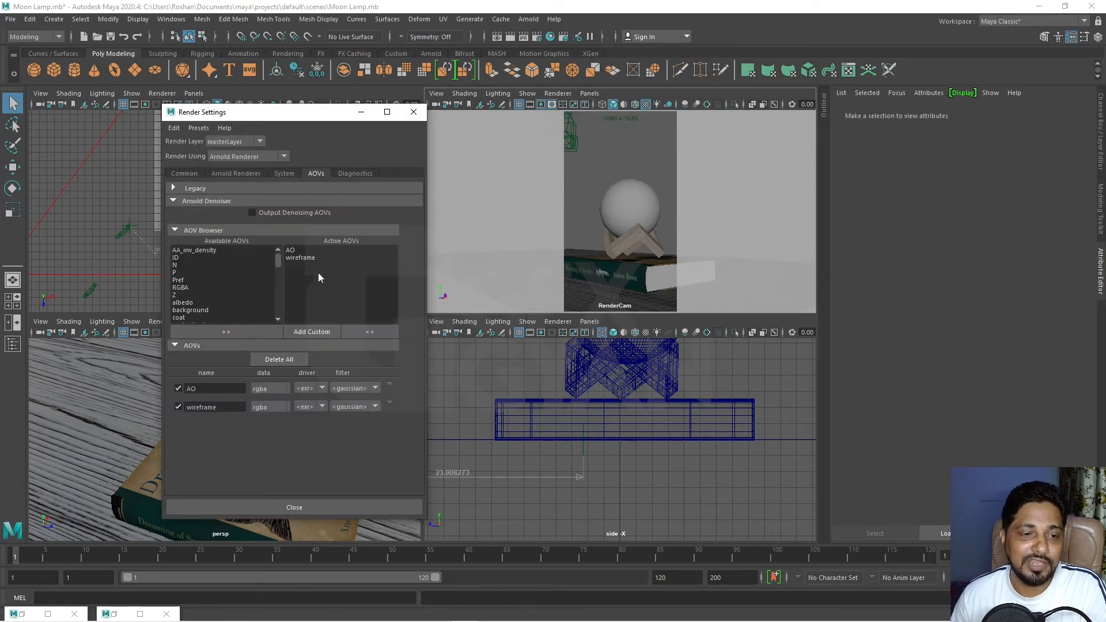
click(292, 251)
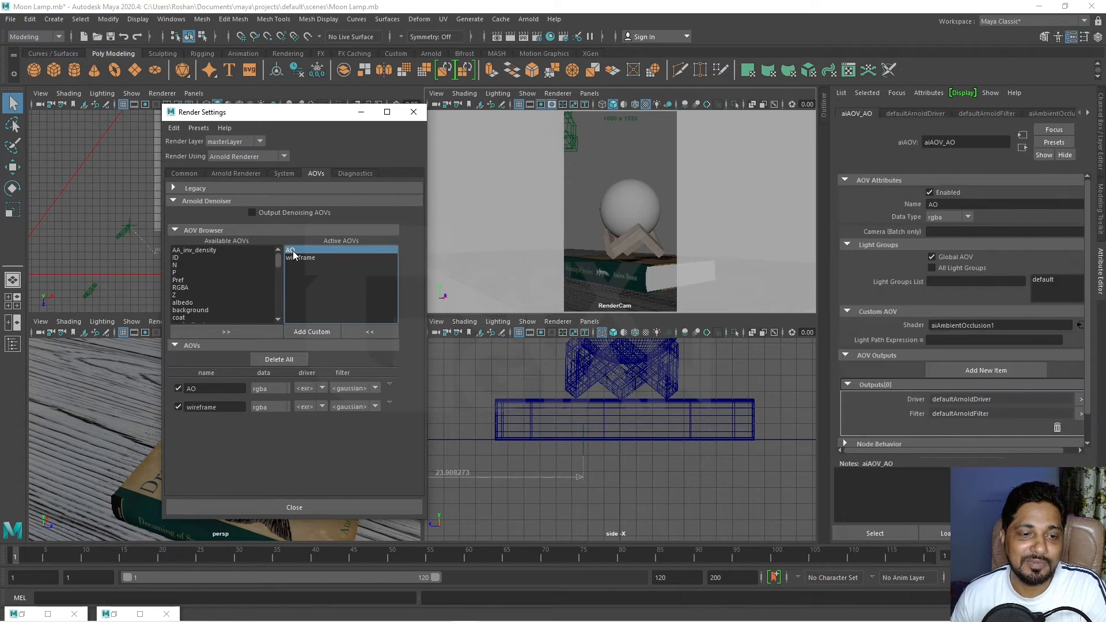
click(300, 258)
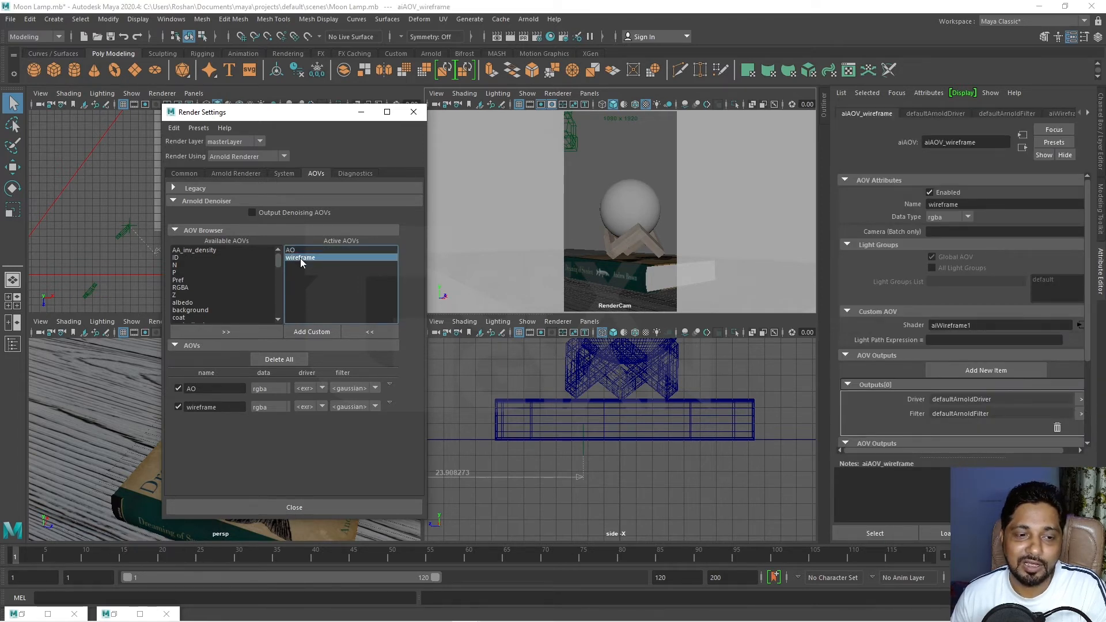
click(302, 251)
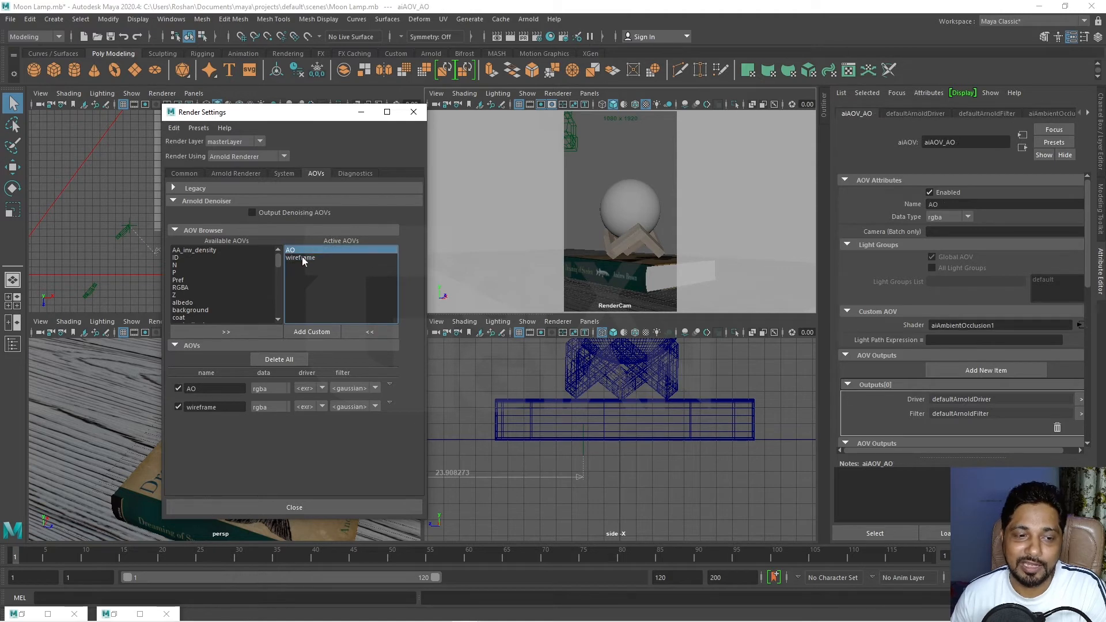
click(302, 257)
click(302, 251)
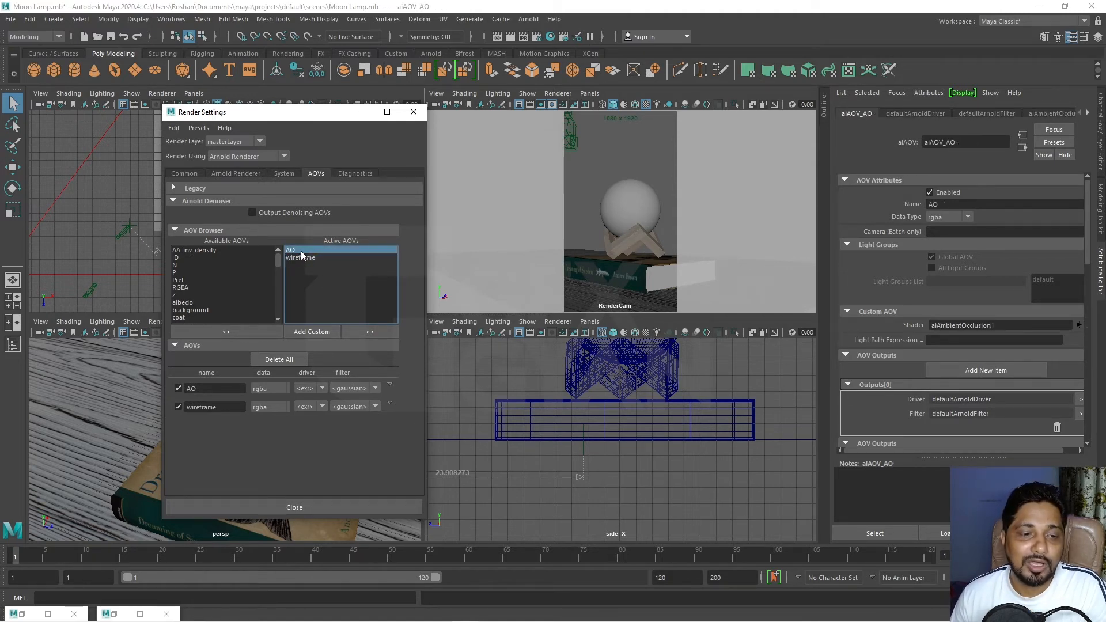
Step: Delete all active AOVs and create a custom AOV named AO
click(291, 360)
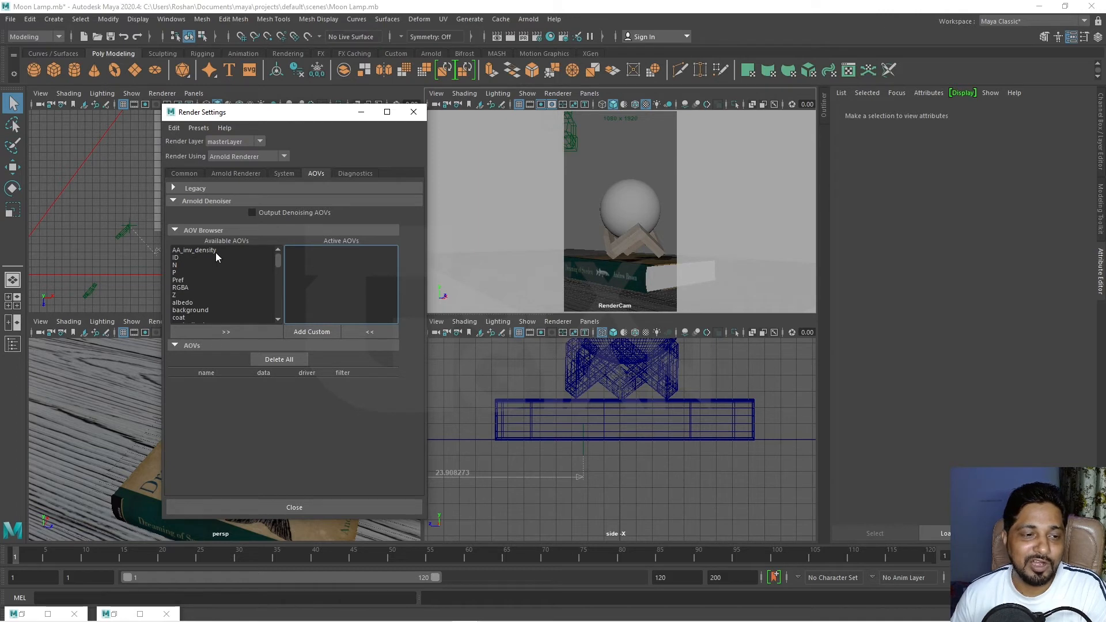
drag(277, 259, 267, 235)
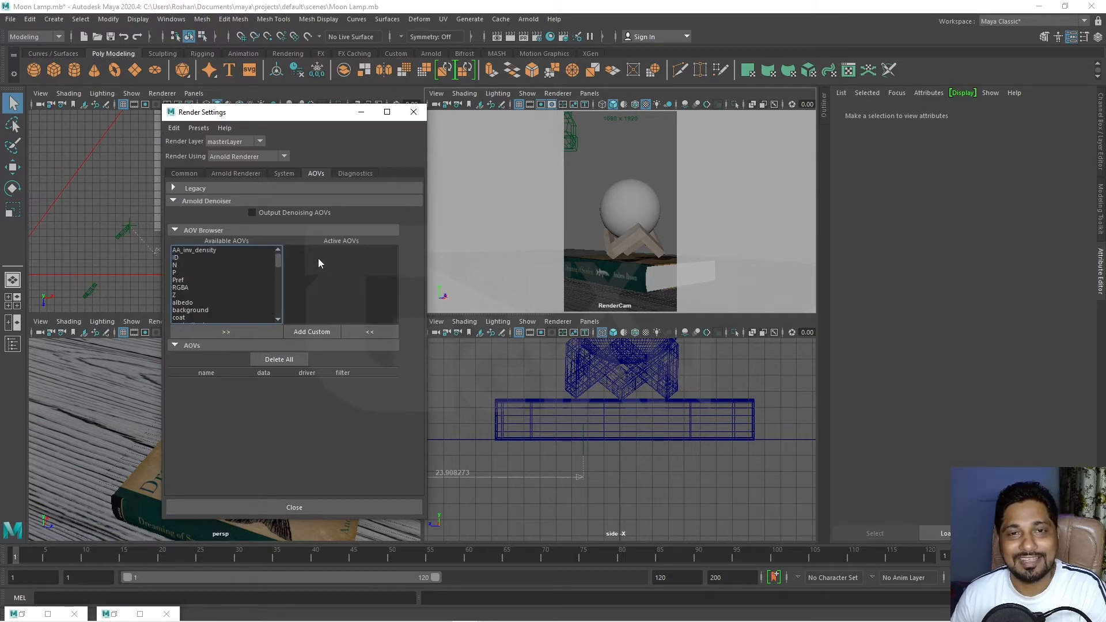
click(316, 332)
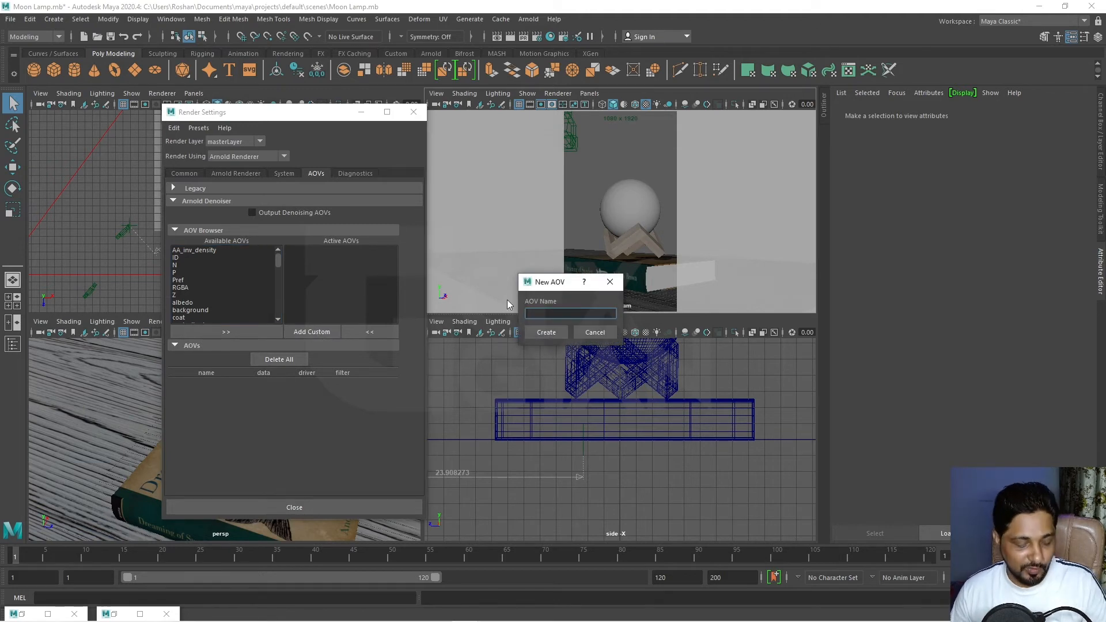
text(Al)
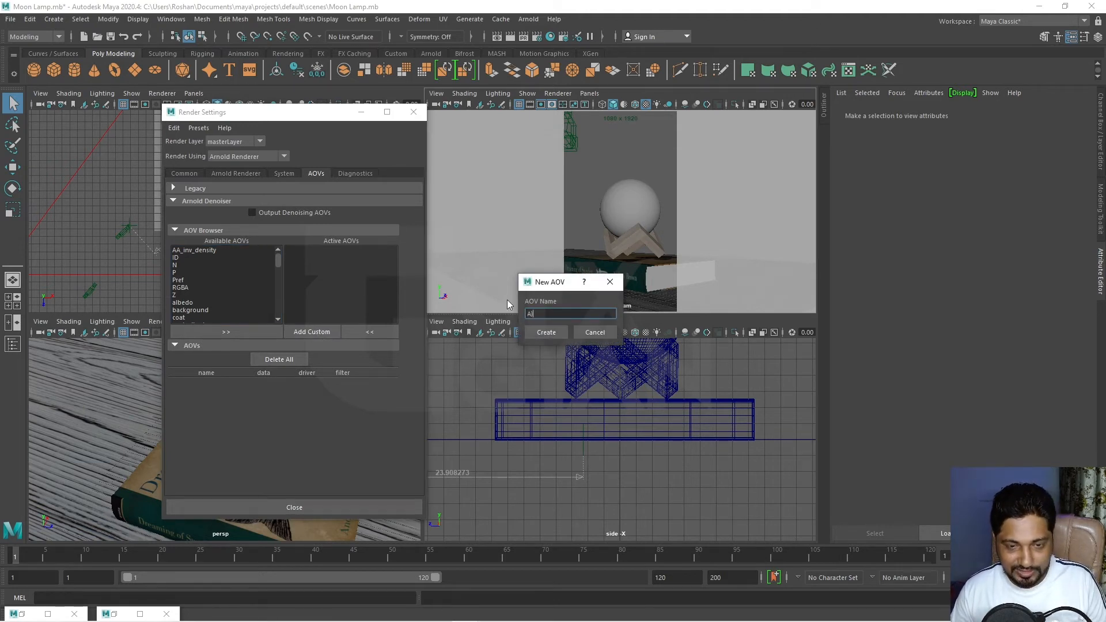
key(BackSpace)
text(O)
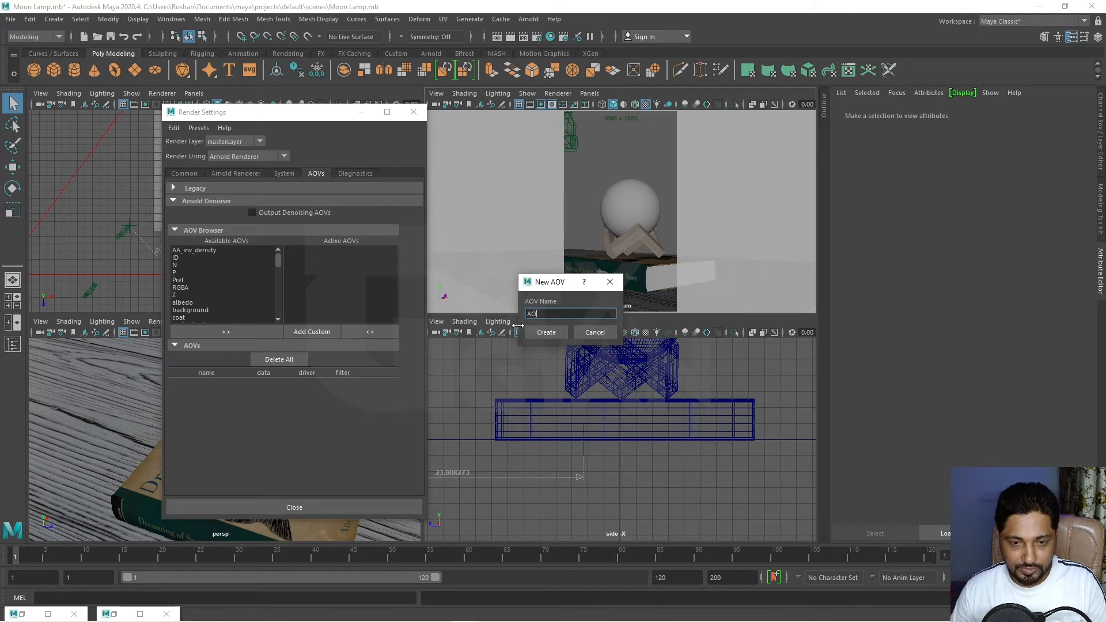
click(546, 332)
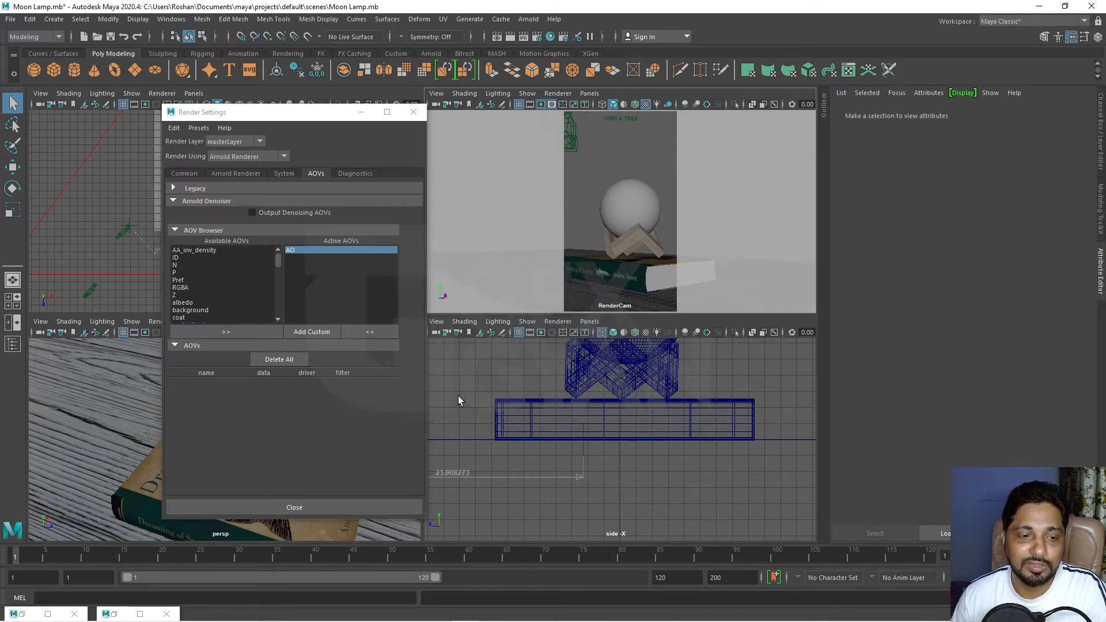
Step: Assign a new Arnold aiAmbientOcclusion shader as the custom shader of the AO AOV
click(297, 251)
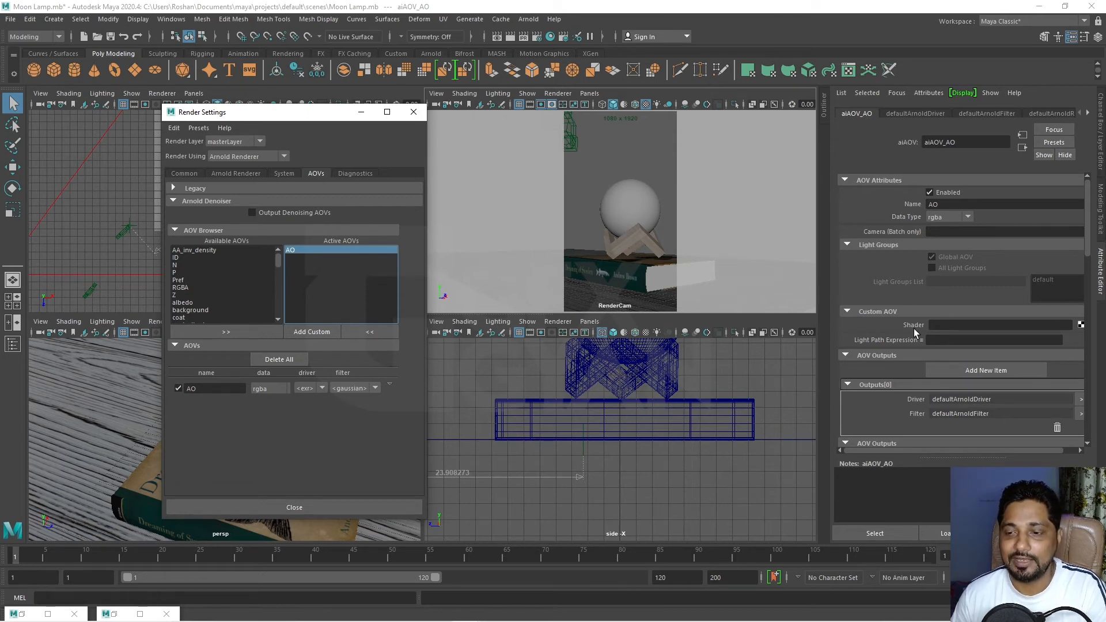
click(1080, 325)
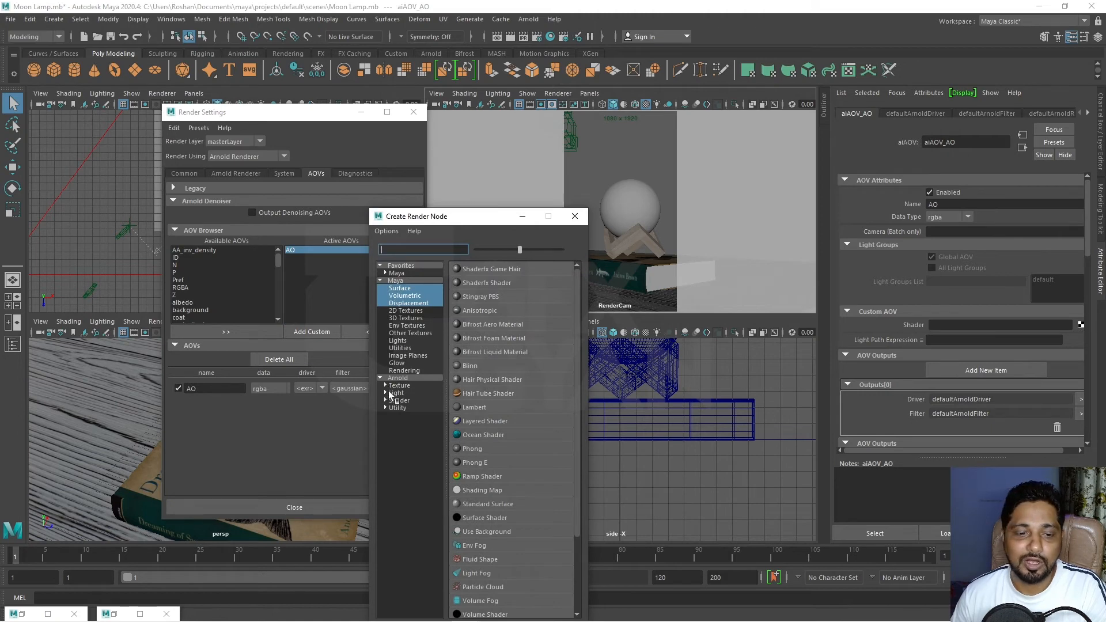
click(397, 400)
click(492, 269)
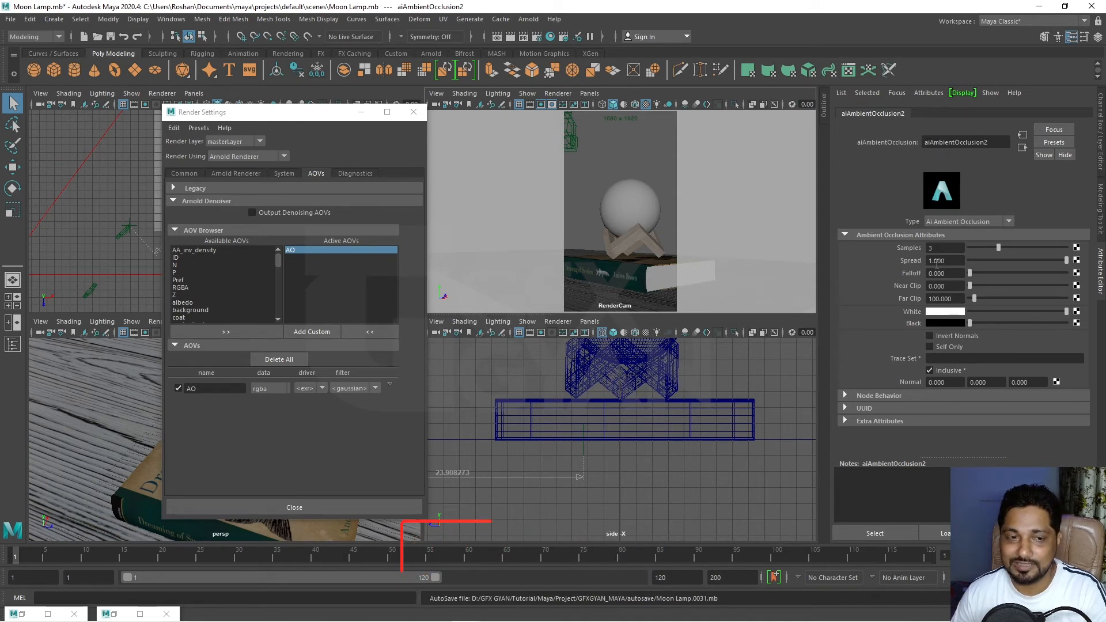
Step: Add a second custom AOV named wireframe alongside the AO AOV
click(297, 250)
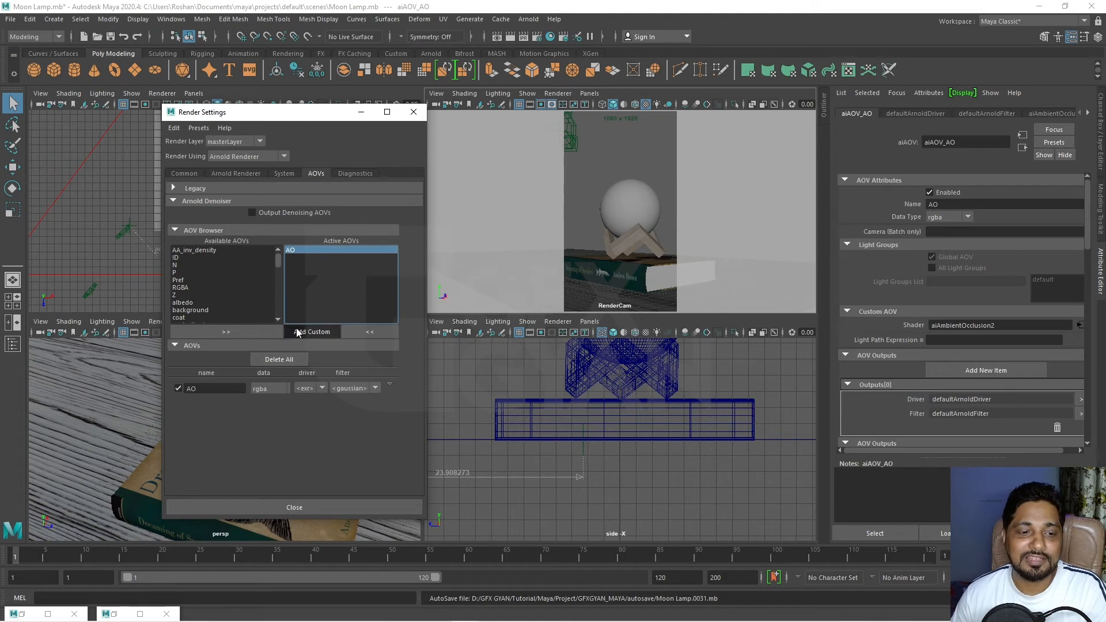
click(320, 332)
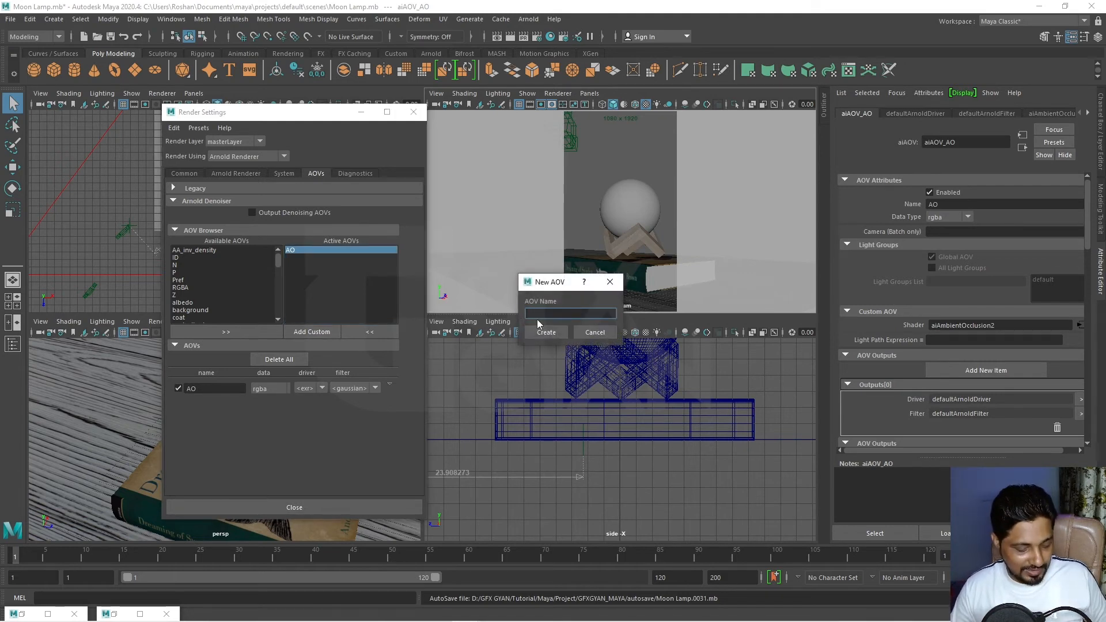
text(wirefr)
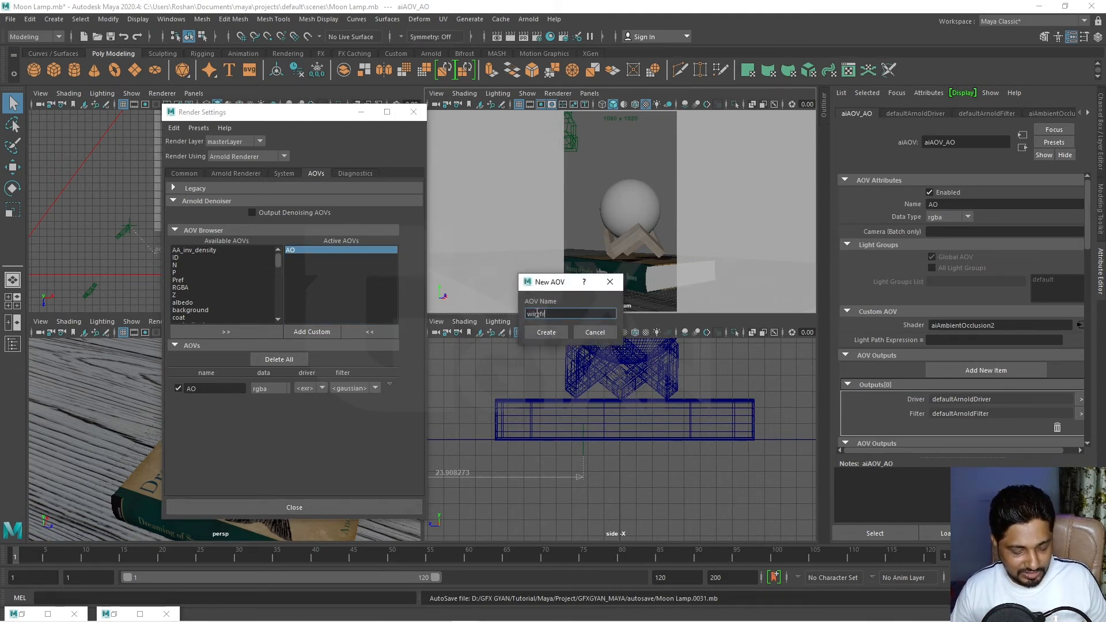
text(ame)
click(549, 335)
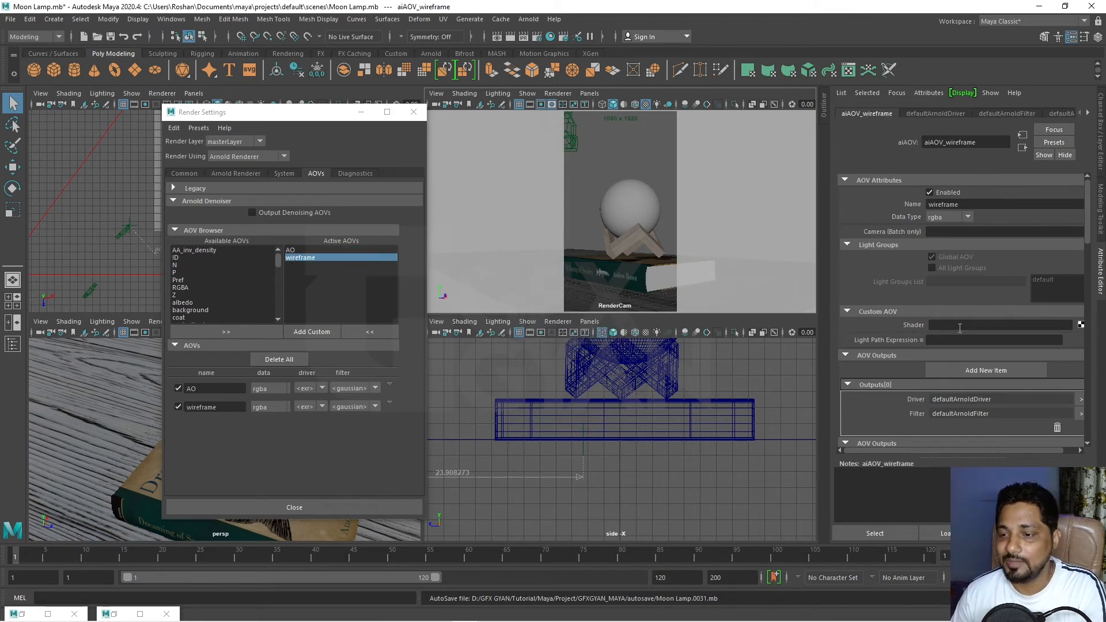
Step: Assign a new Arnold aiWireframe shader to the wireframe AOV and set its edge type to polygons
click(1081, 325)
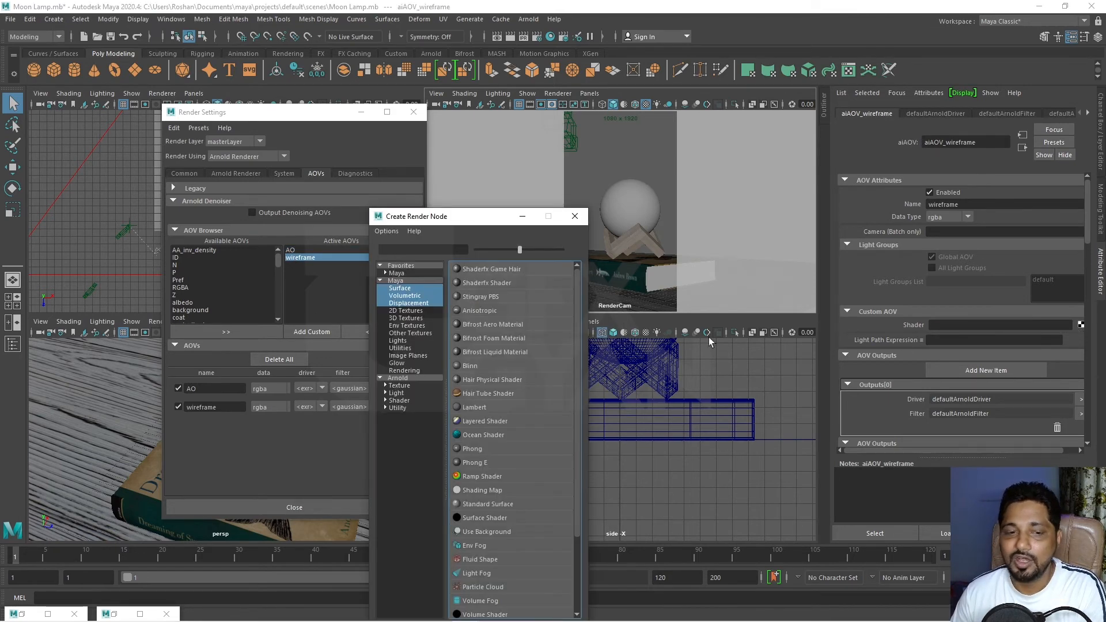
click(398, 400)
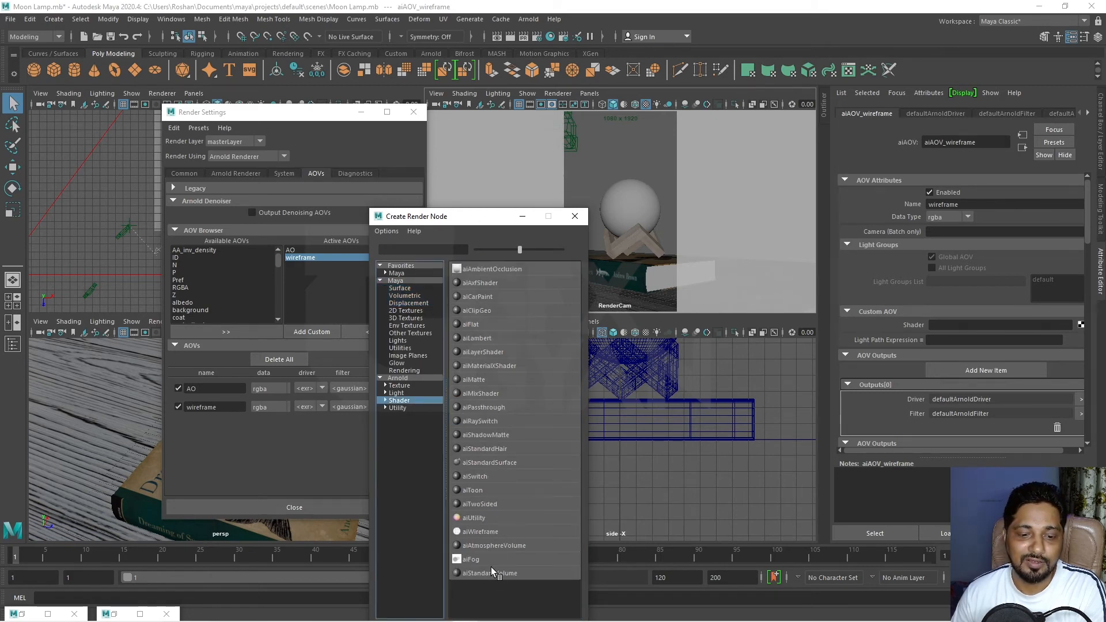
click(481, 531)
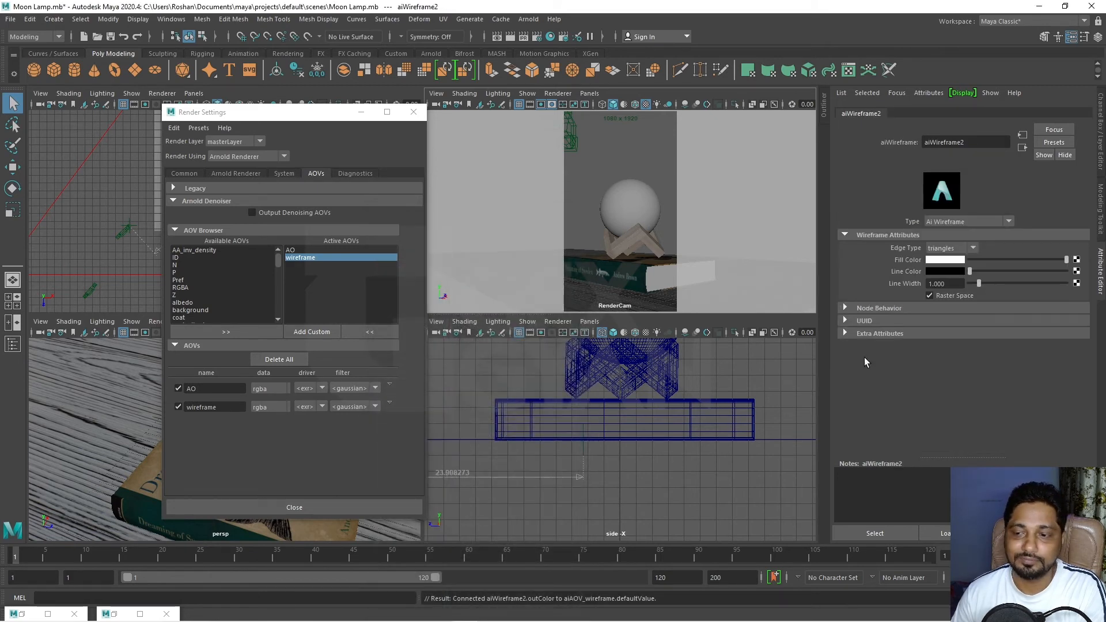
click(966, 247)
click(952, 271)
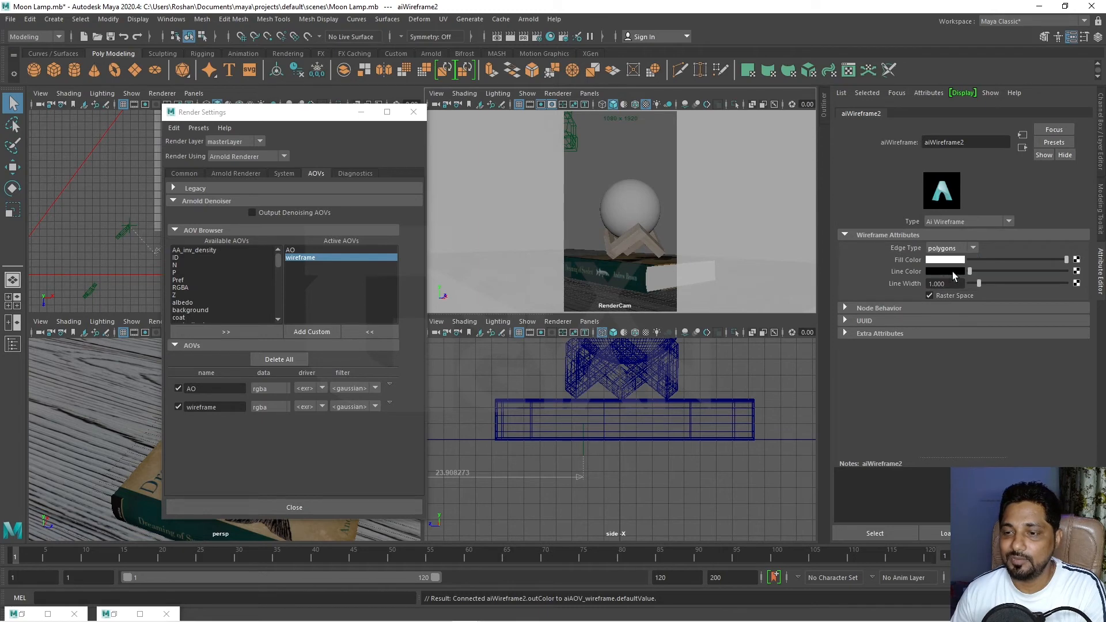
Step: Check the wireframe AOV's custom shader, close the render settings and bring up the Arnold RenderView
click(306, 258)
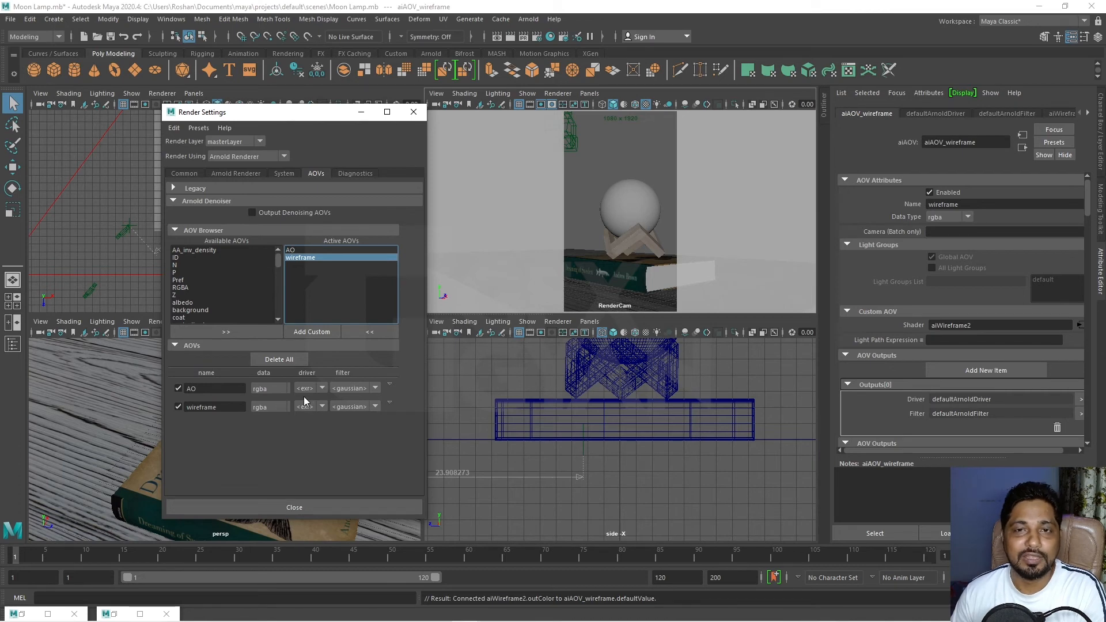
click(249, 174)
click(308, 174)
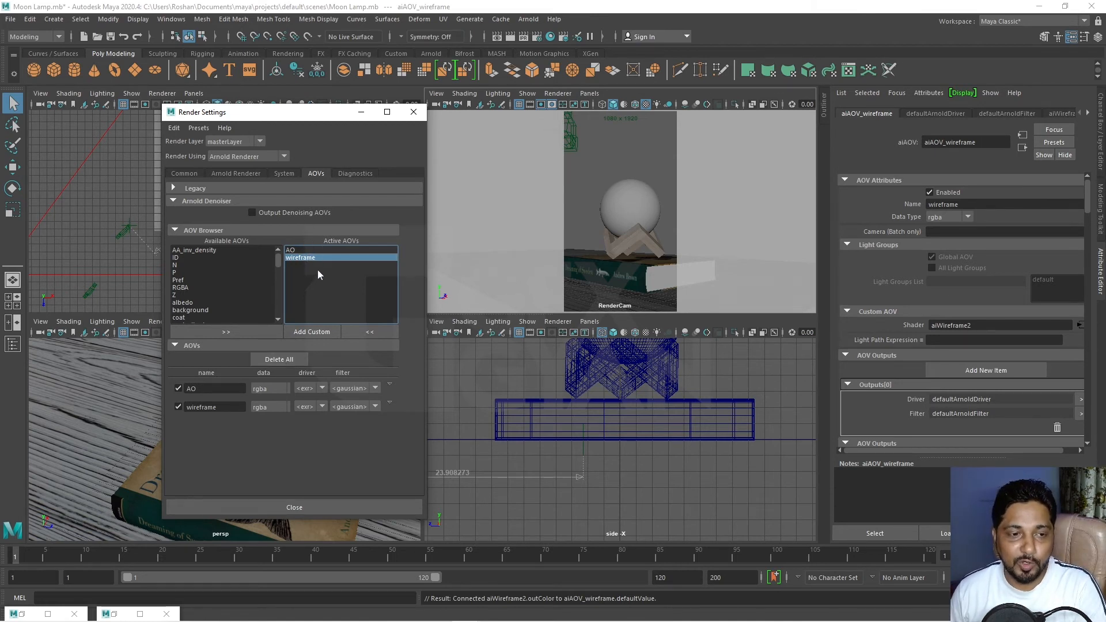
click(413, 112)
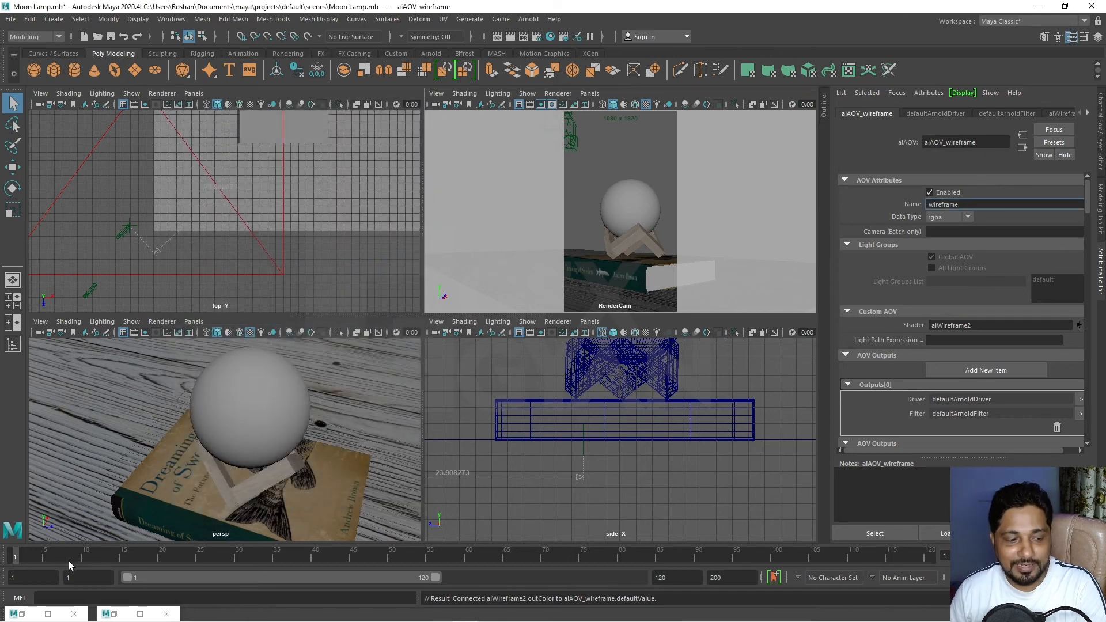
click(26, 615)
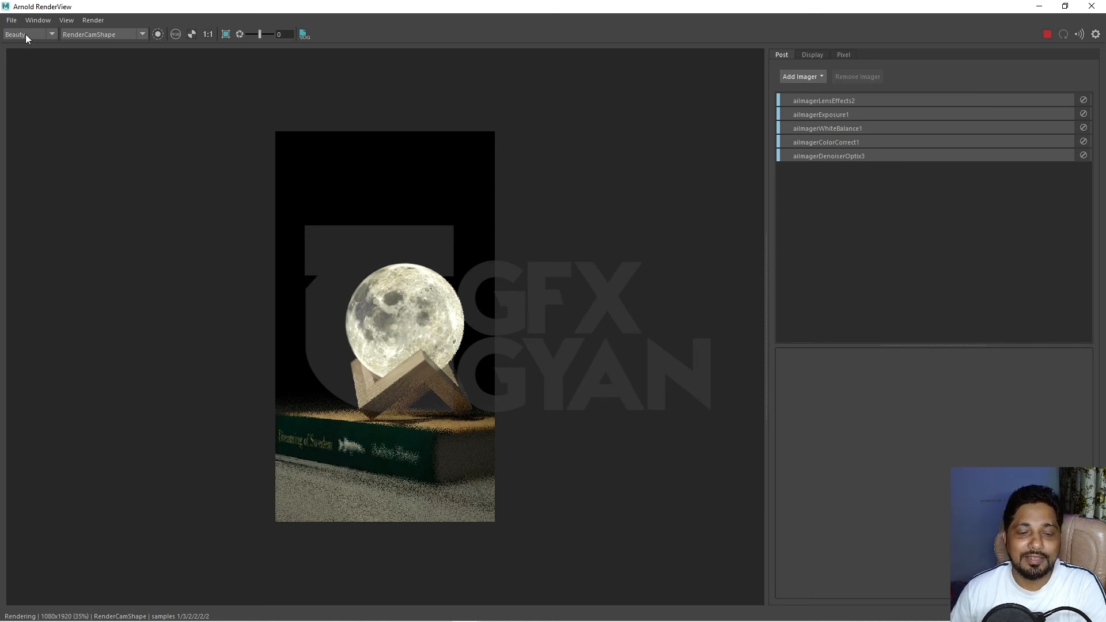
Step: Compare the Beauty, AO and wireframe passes of the RenderCam render and review the available image-saving commands
click(49, 34)
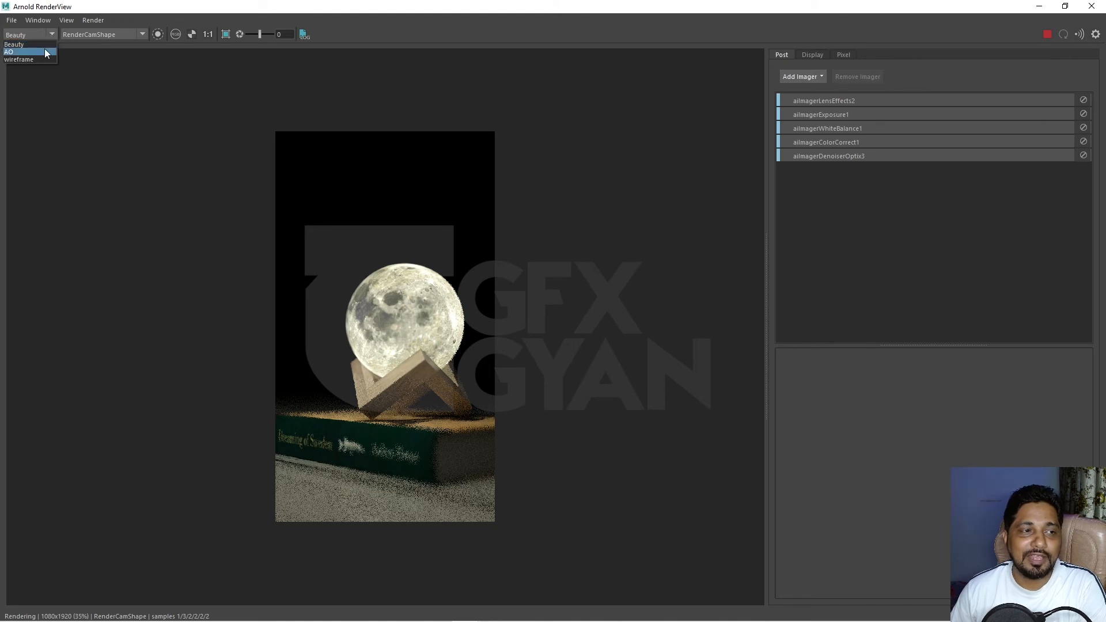
click(45, 52)
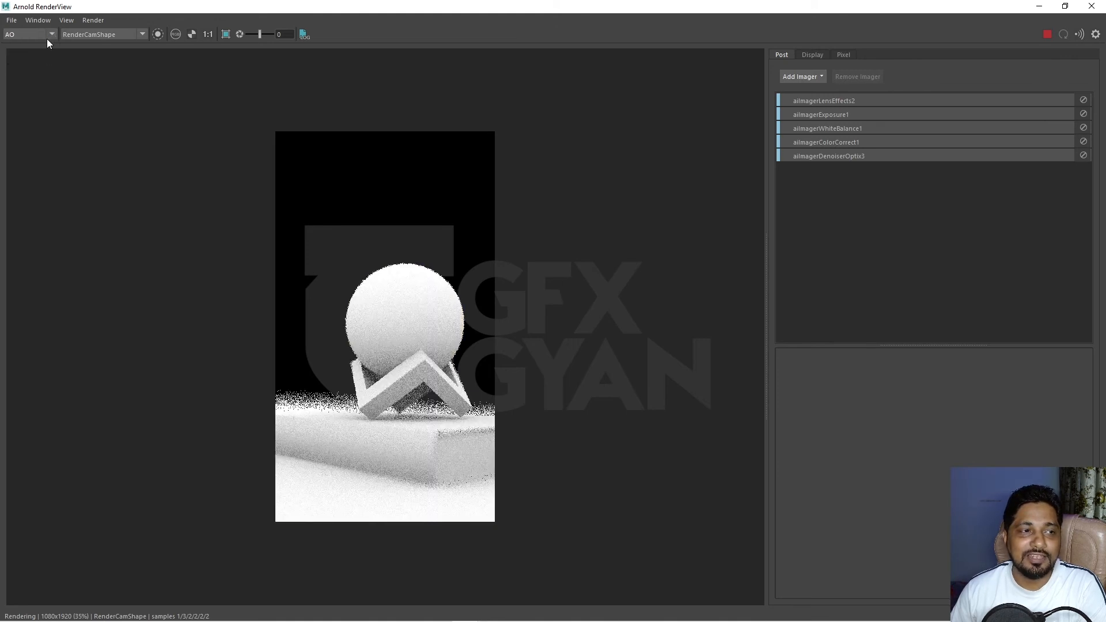
click(50, 35)
click(40, 60)
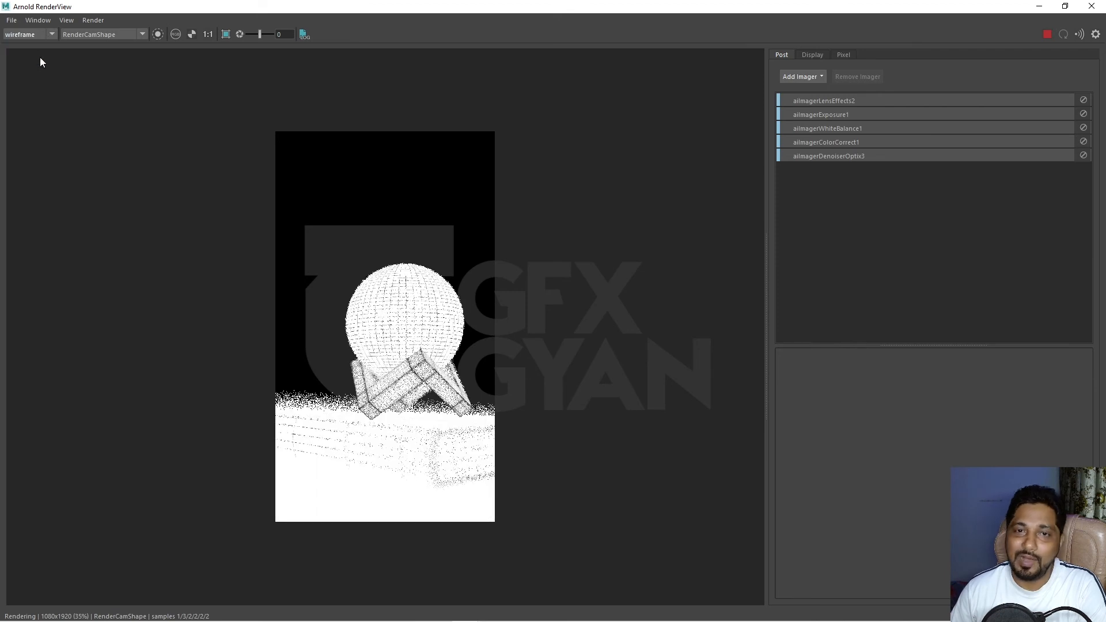
click(33, 35)
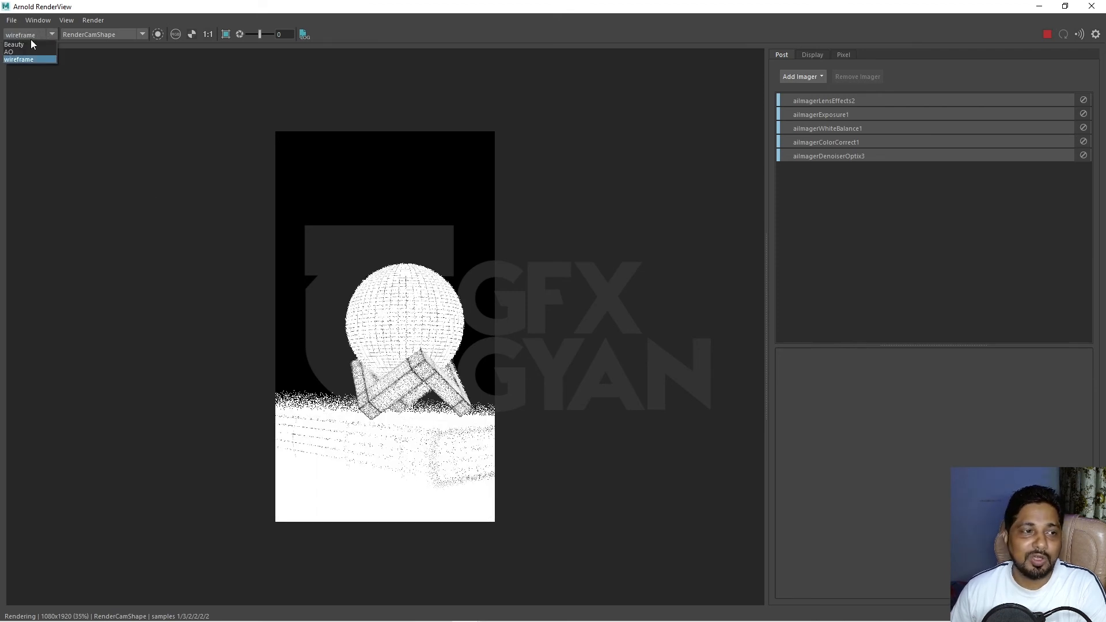
click(26, 52)
click(28, 44)
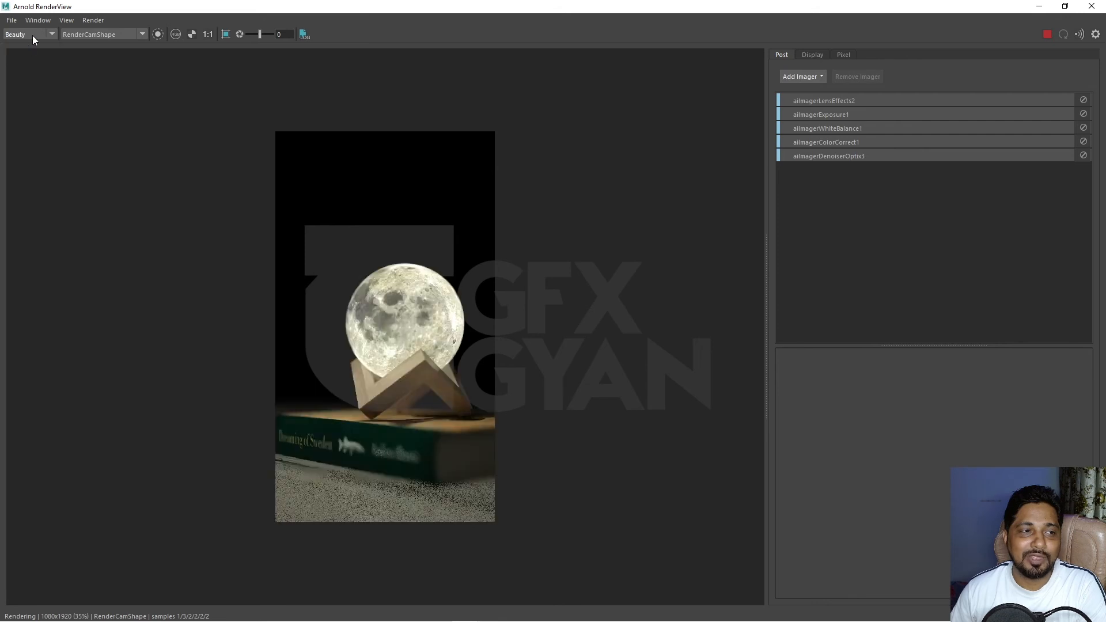
click(27, 53)
click(34, 34)
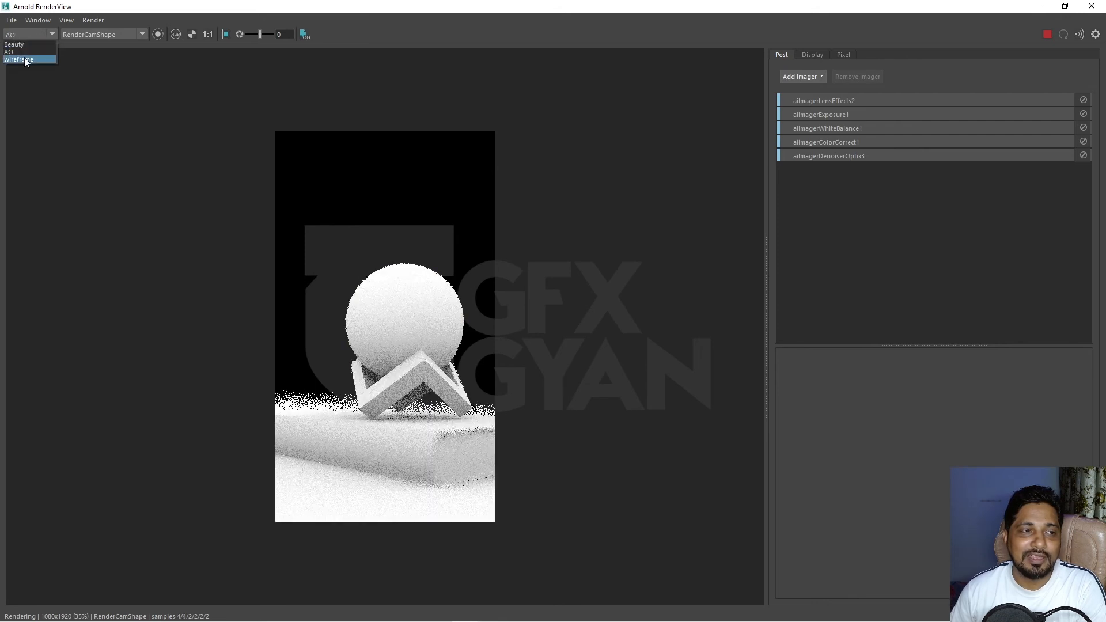
click(25, 60)
click(29, 52)
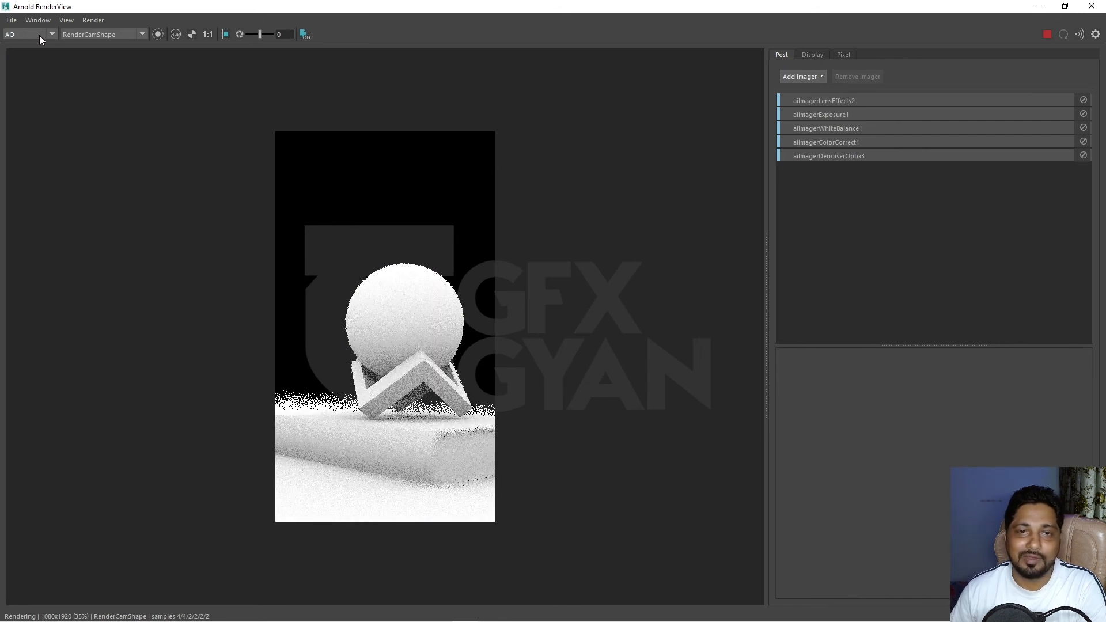
click(39, 34)
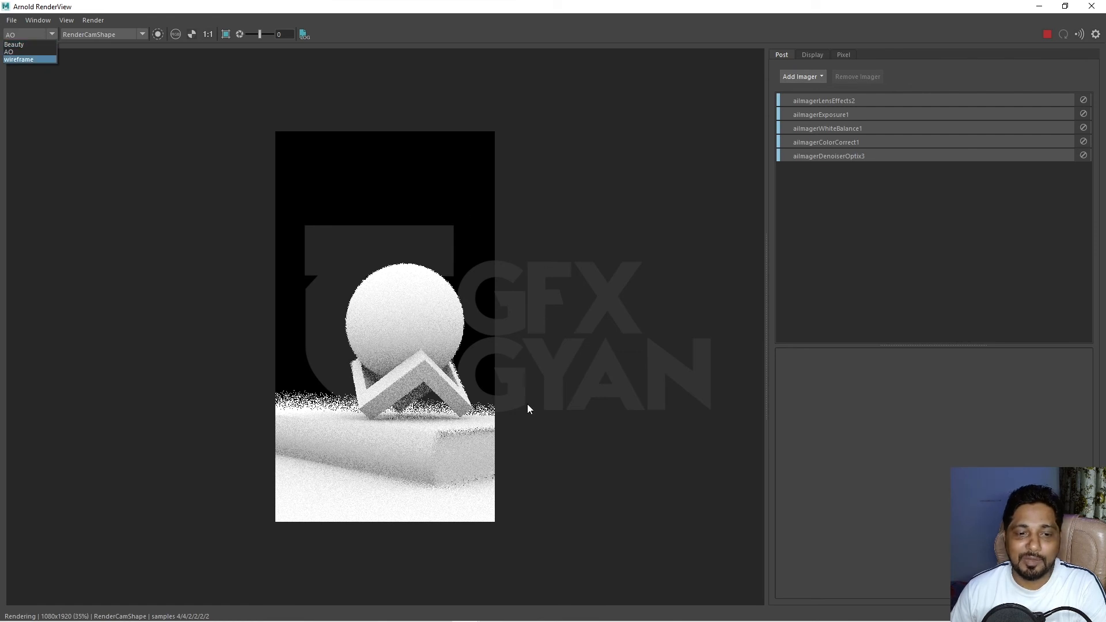
click(35, 51)
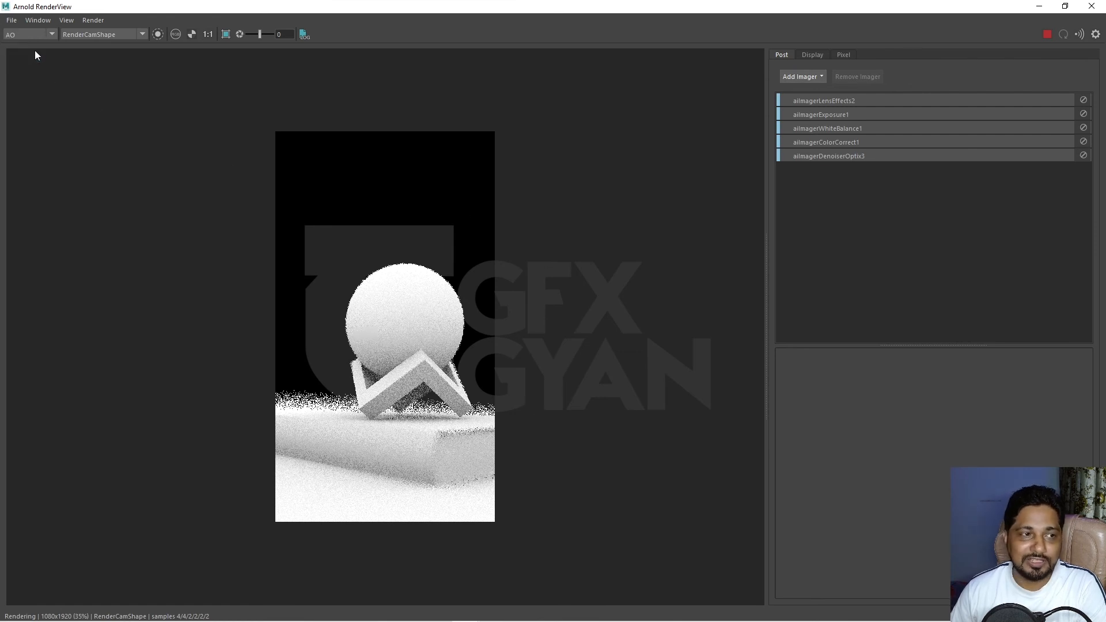
click(11, 20)
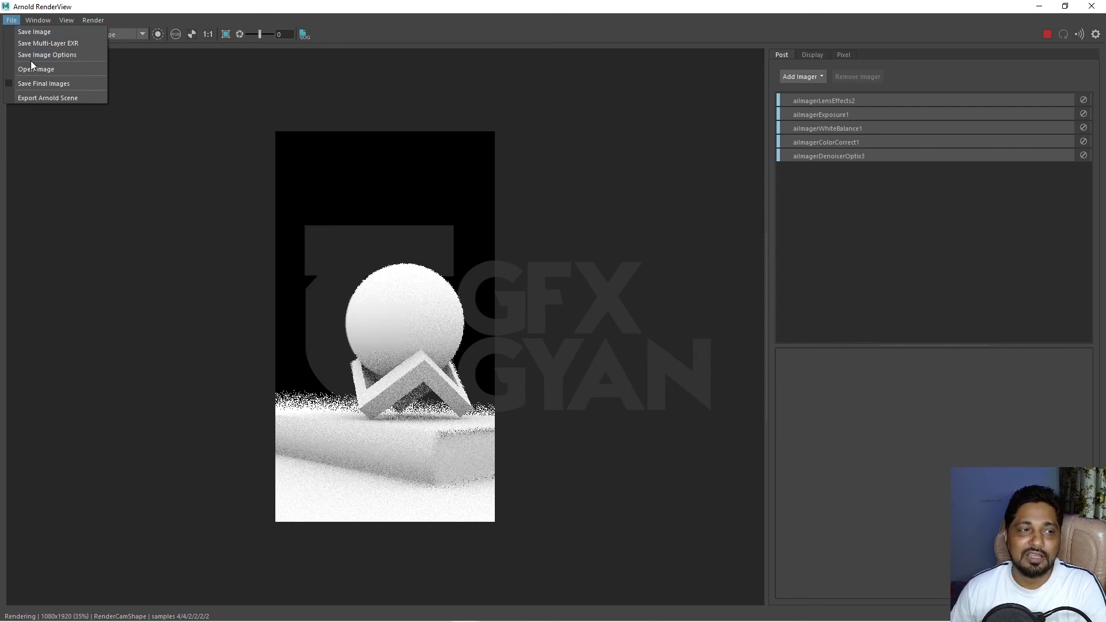
click(416, 10)
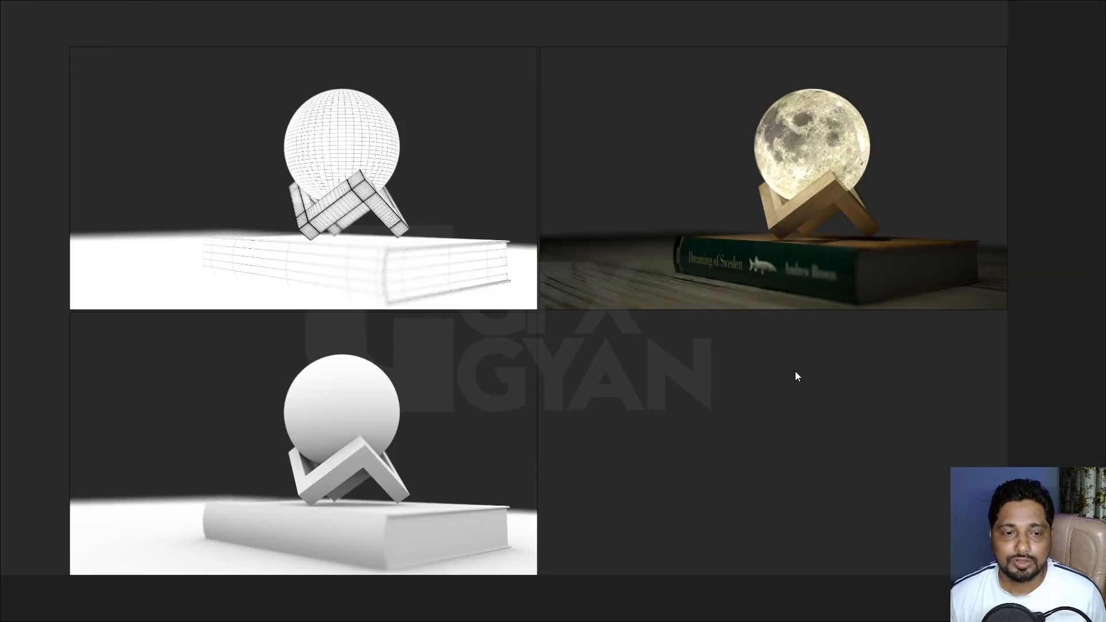
Step: Examine the finished wireframe, beauty and ambient occlusion renders up close on the image board
click(336, 223)
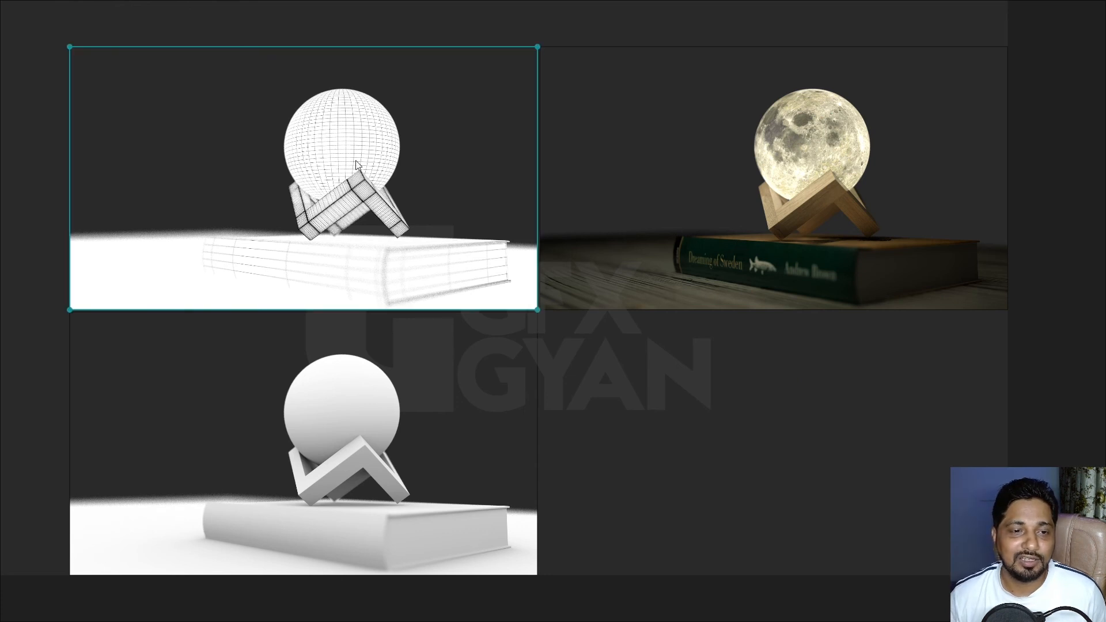
click(390, 441)
middle_drag(723, 410, 405, 502)
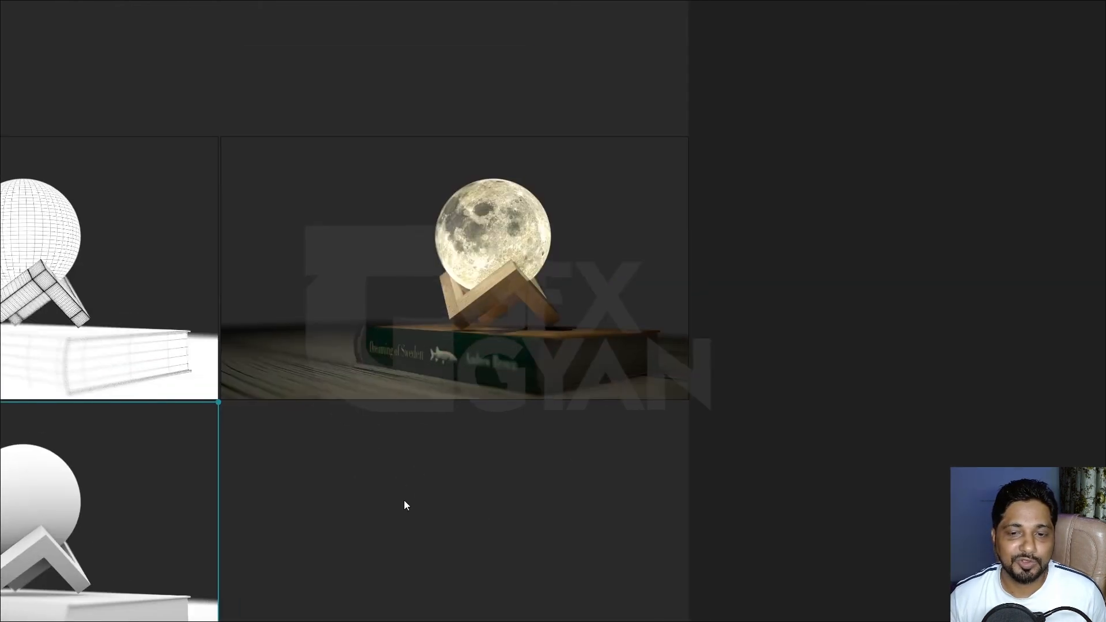
scroll(500, 268, up, 3)
scroll(472, 267, down, 3)
middle_drag(473, 255, 554, 236)
scroll(554, 236, up, 2)
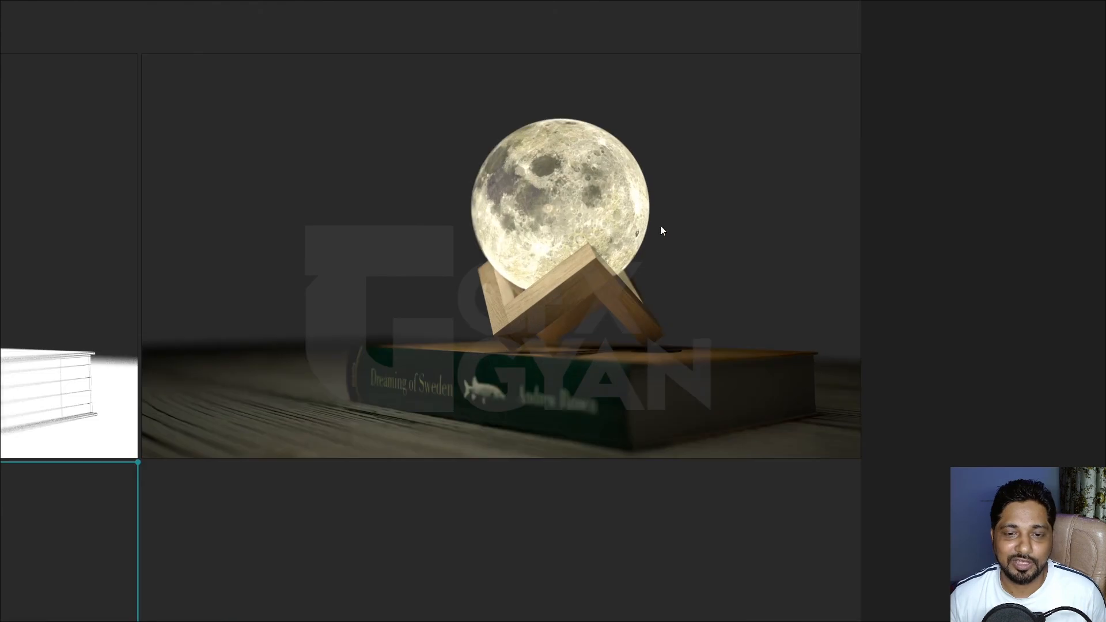
scroll(433, 269, down, 1)
middle_drag(59, 329, 442, 263)
middle_drag(274, 214, 406, 309)
scroll(421, 282, up, 2)
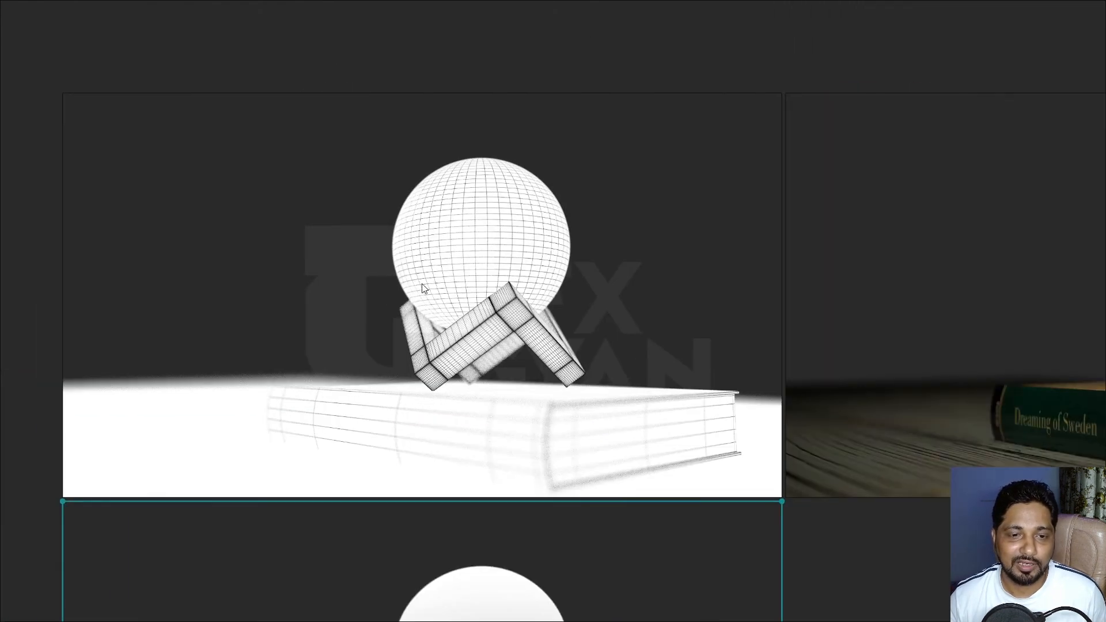
middle_drag(544, 620, 558, 208)
scroll(526, 310, up, 2)
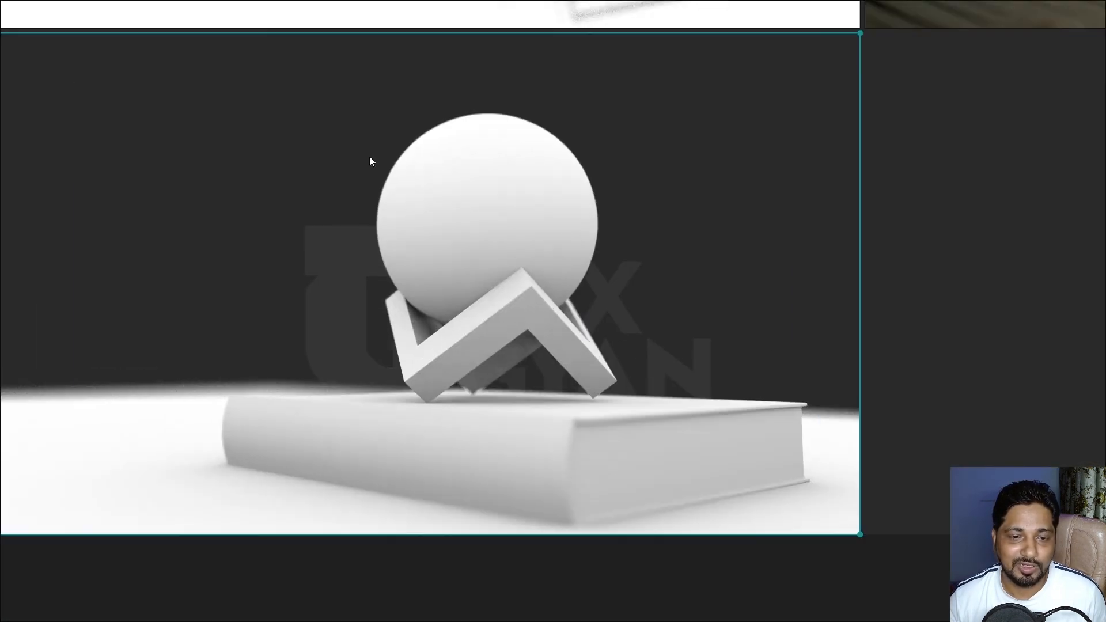
scroll(516, 281, down, 5)
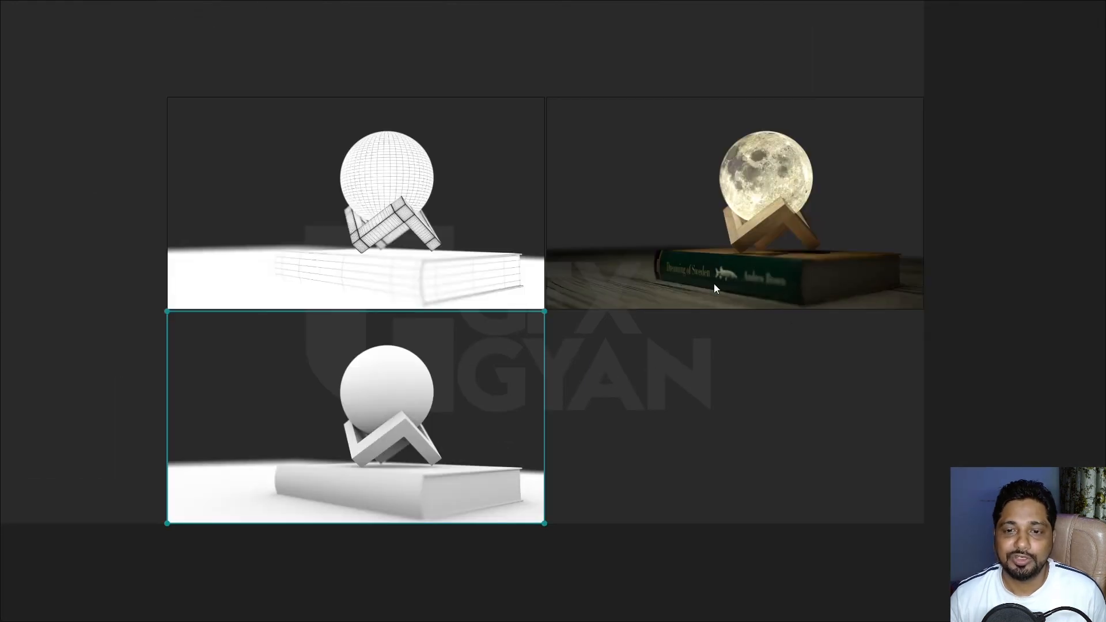
scroll(713, 285, up, 1)
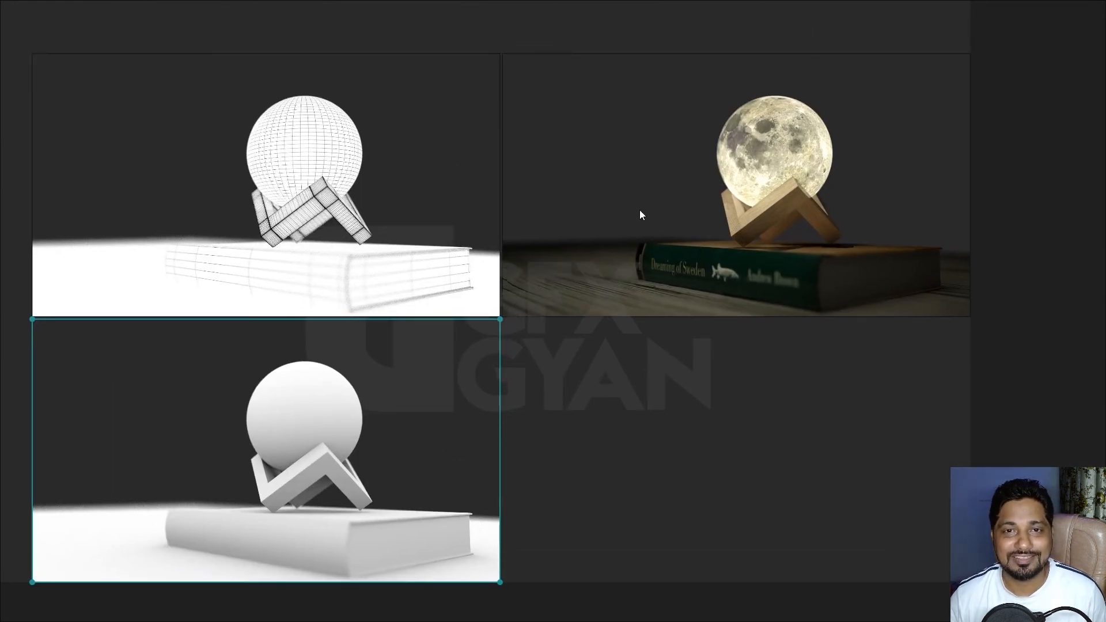
click(698, 197)
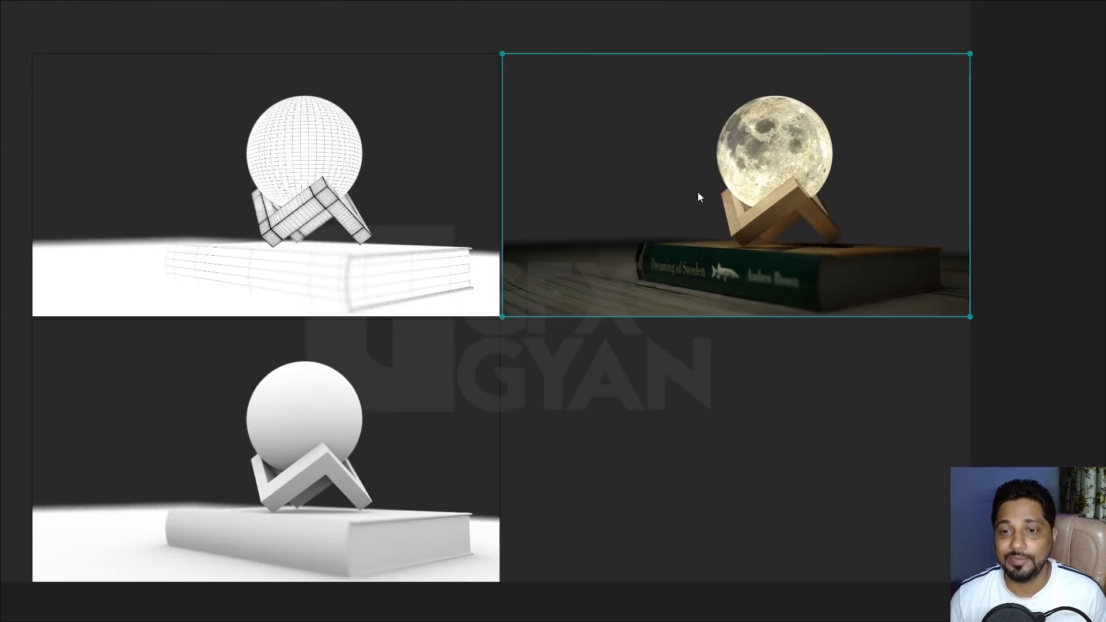
click(281, 178)
click(321, 440)
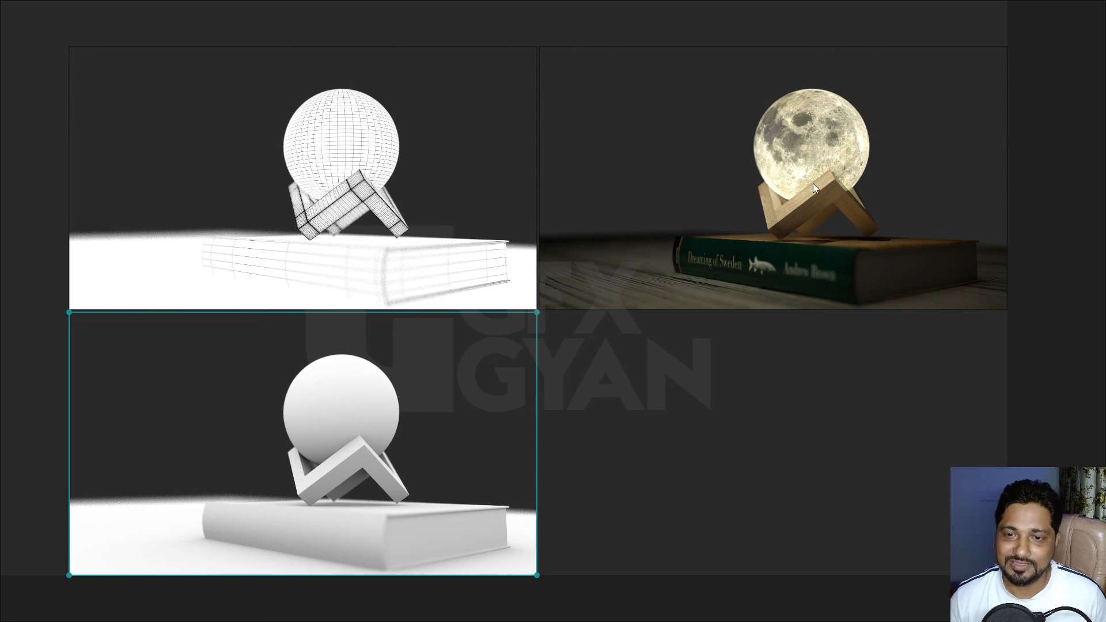
click(607, 223)
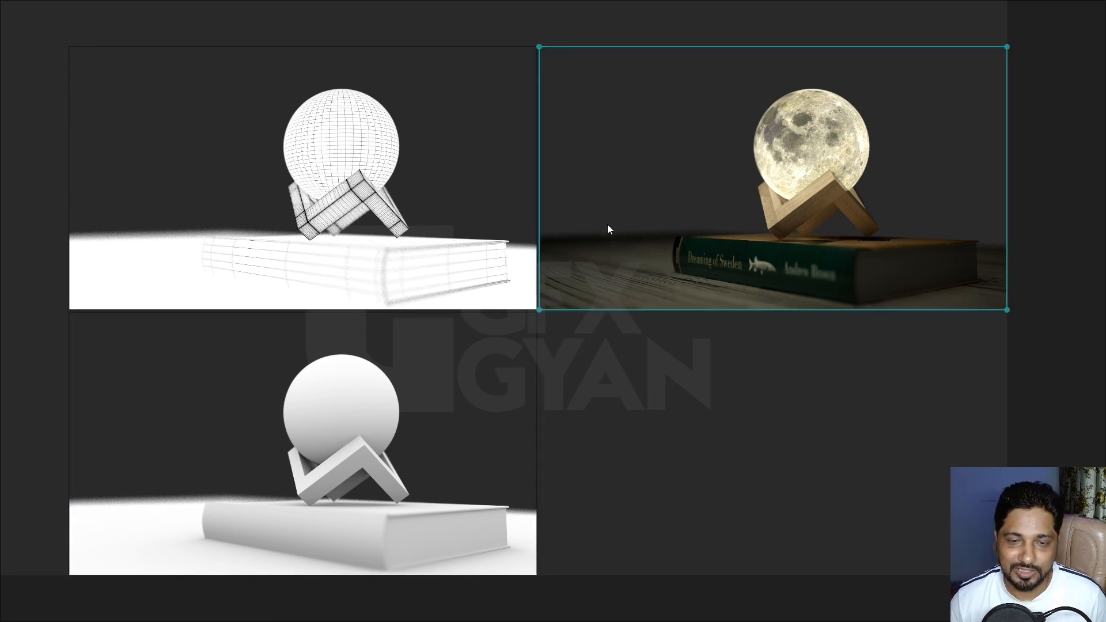
click(438, 218)
click(420, 312)
click(752, 225)
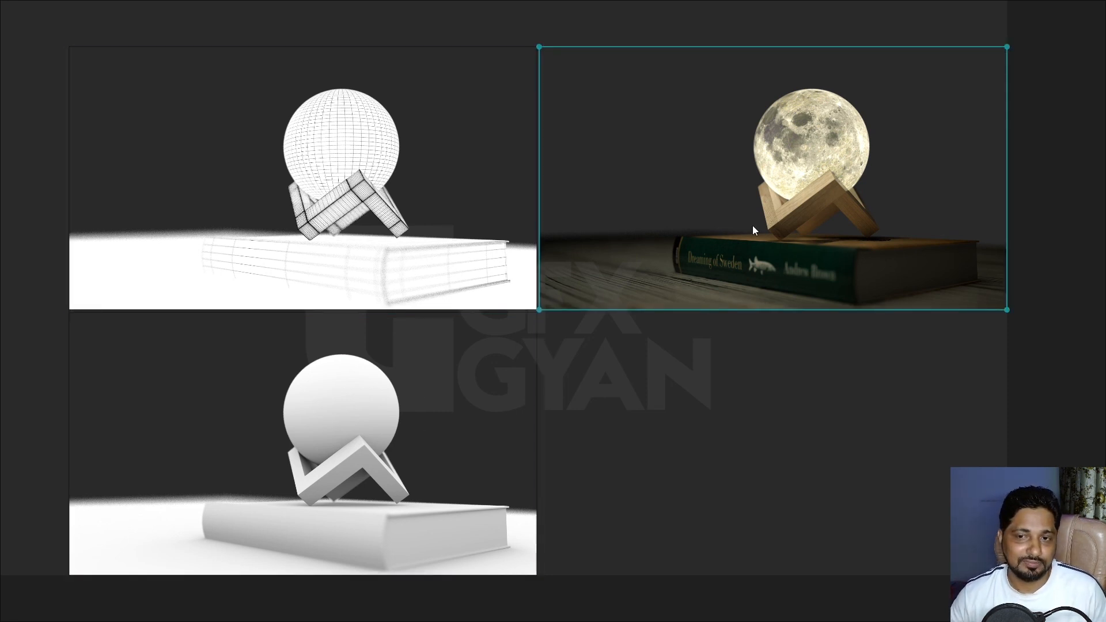
click(628, 323)
click(648, 242)
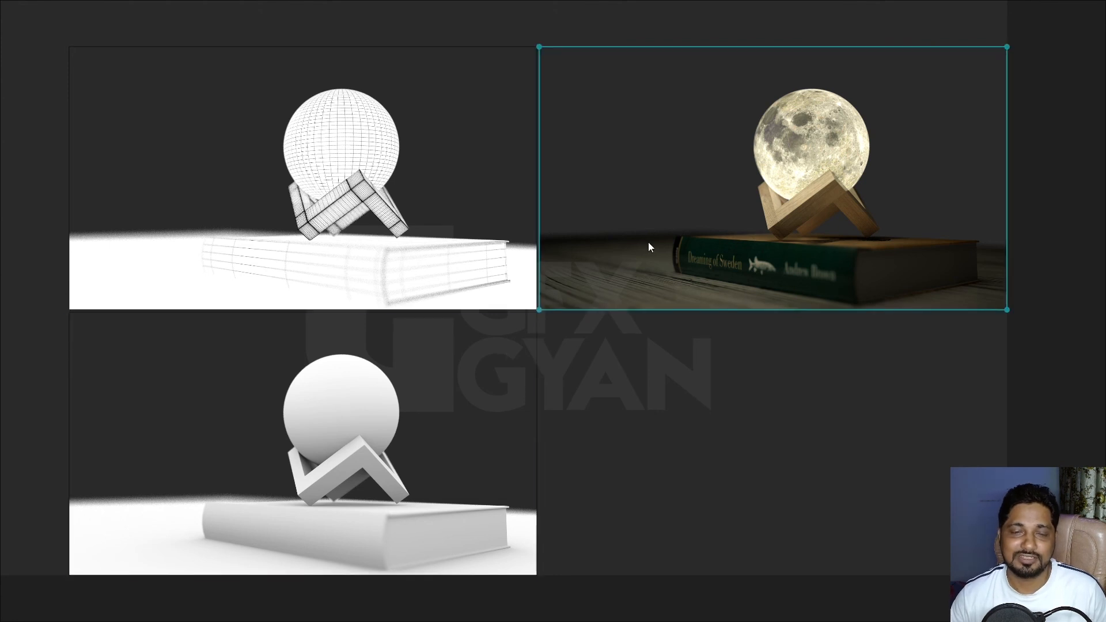
click(402, 190)
click(739, 239)
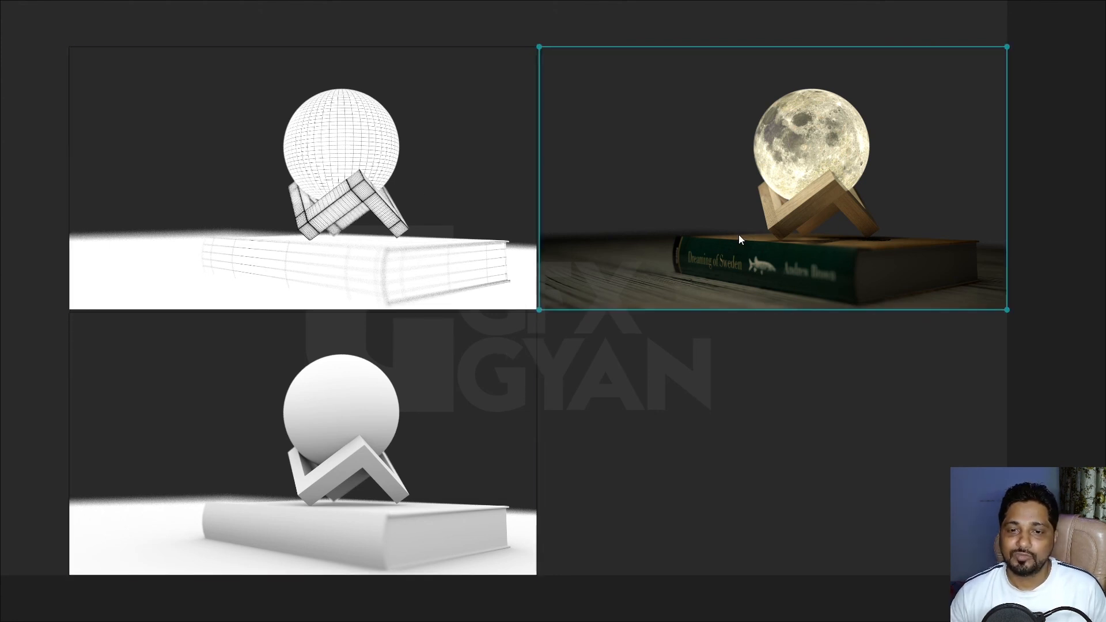